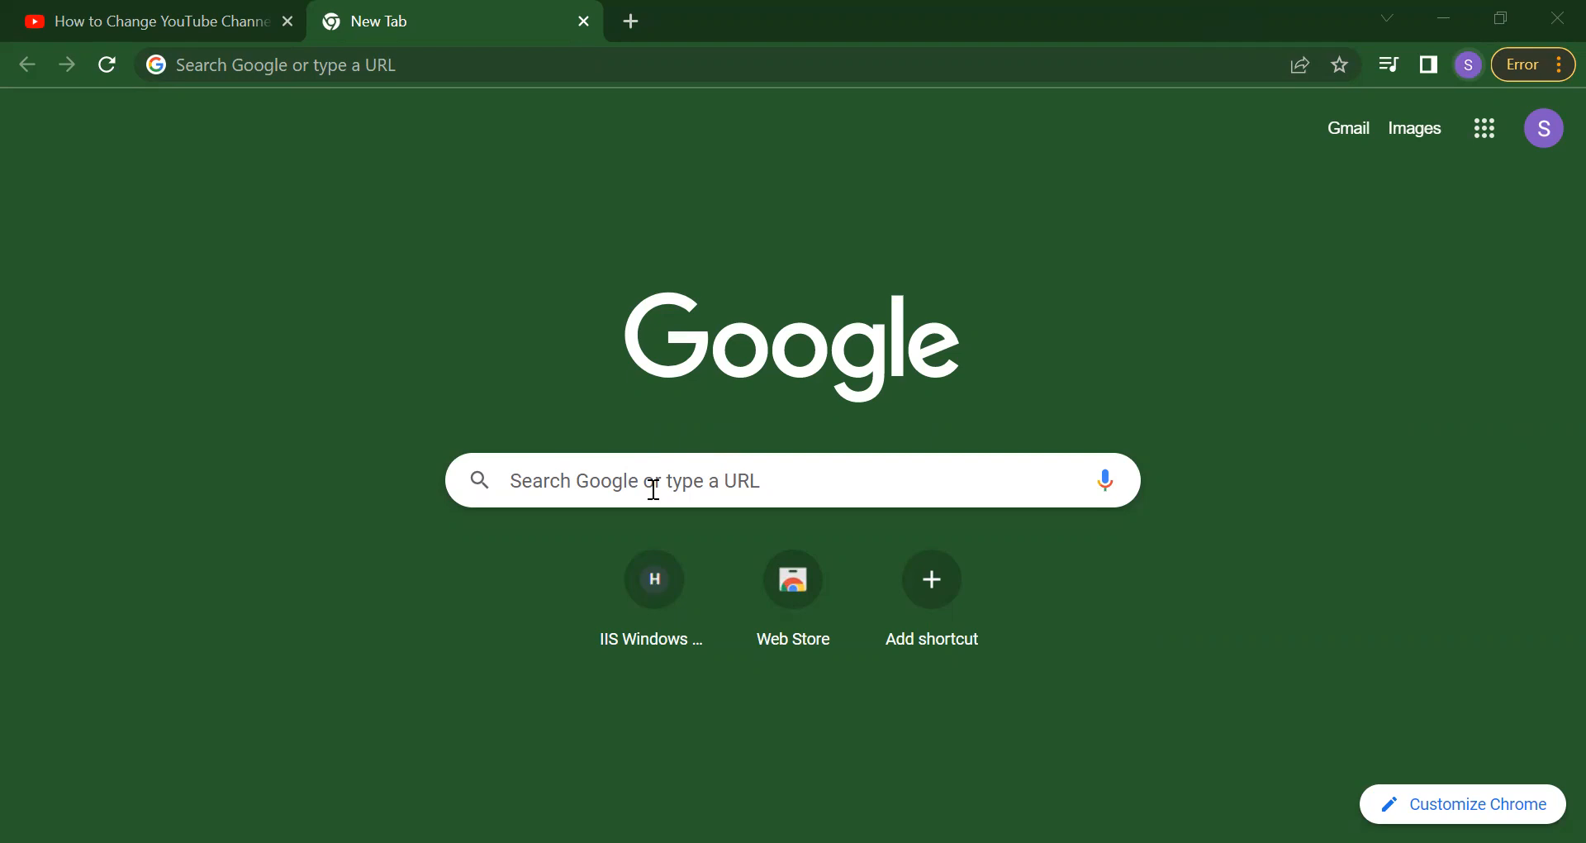
# Step: Search Google for "scratch" to get results listing the Scratch website
pyautogui.click(653, 489)
pyautogui.write('sc')
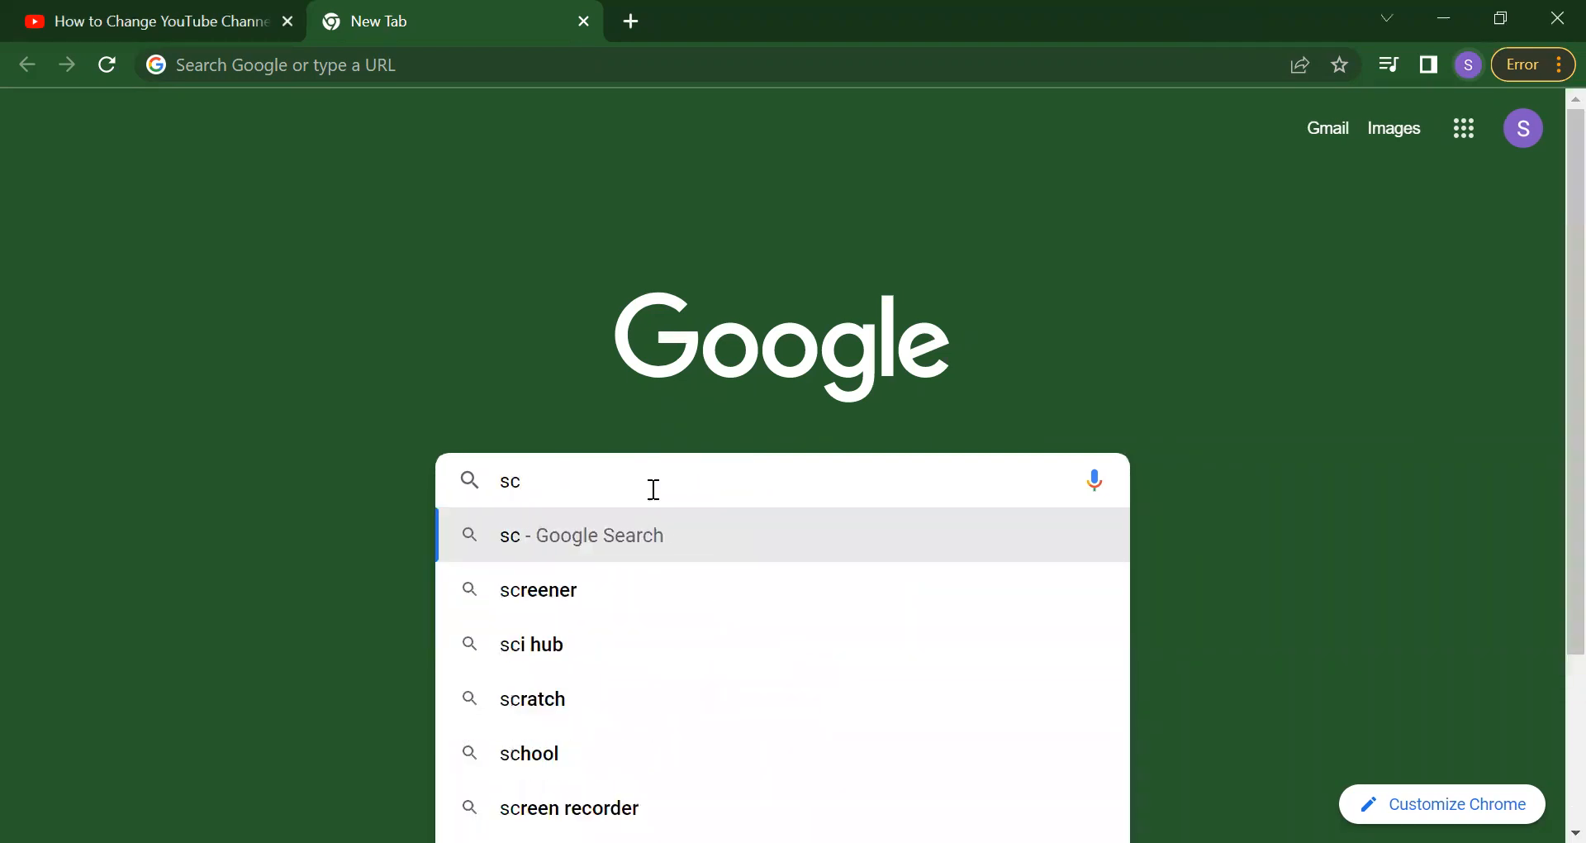
pyautogui.write('ratch')
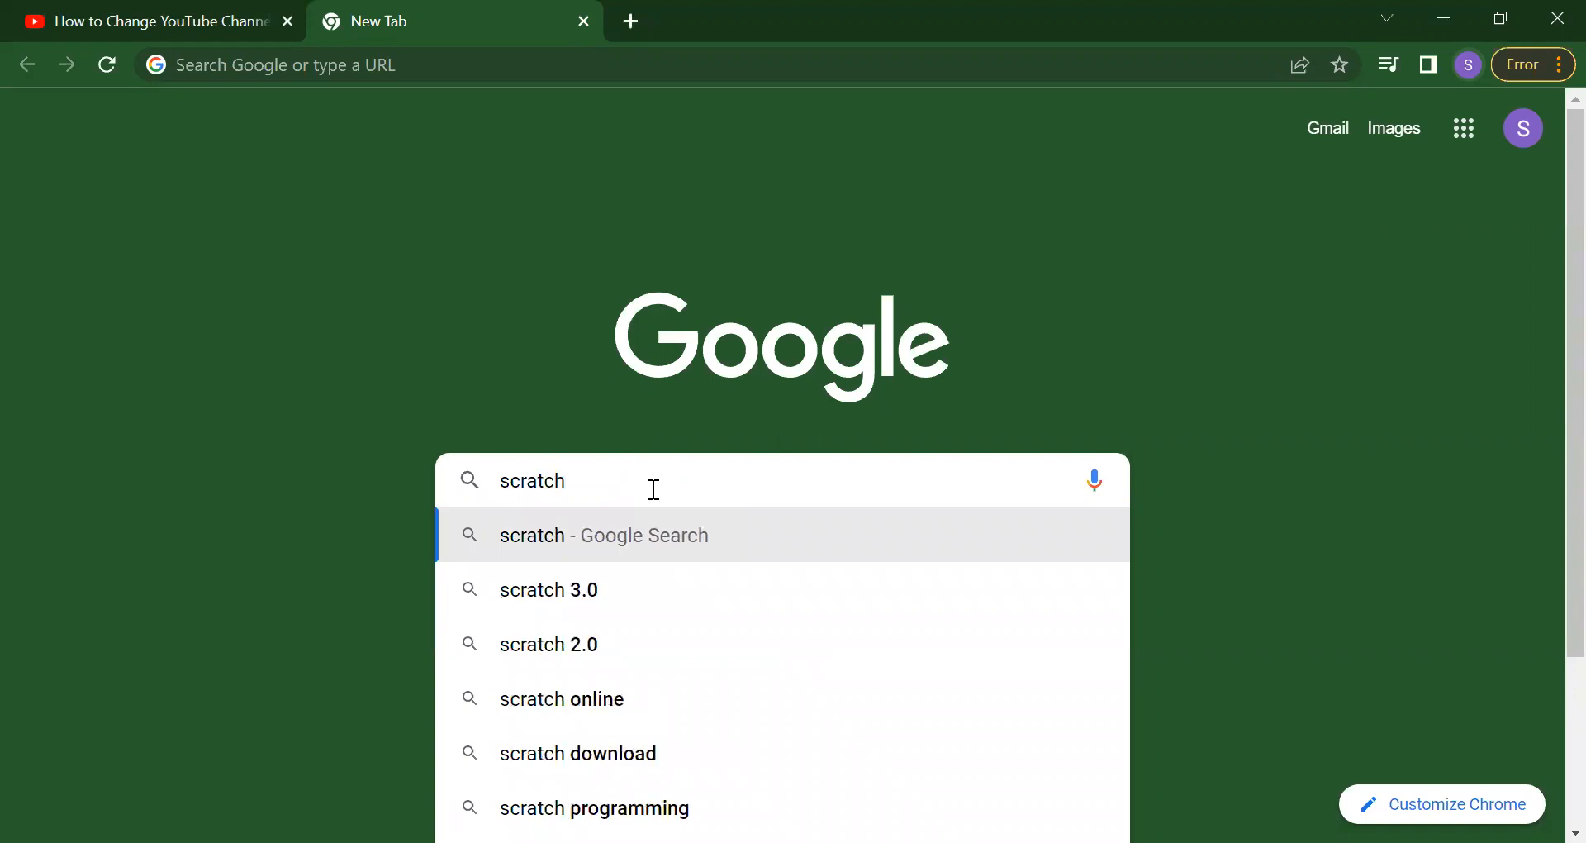
pyautogui.press('Return')
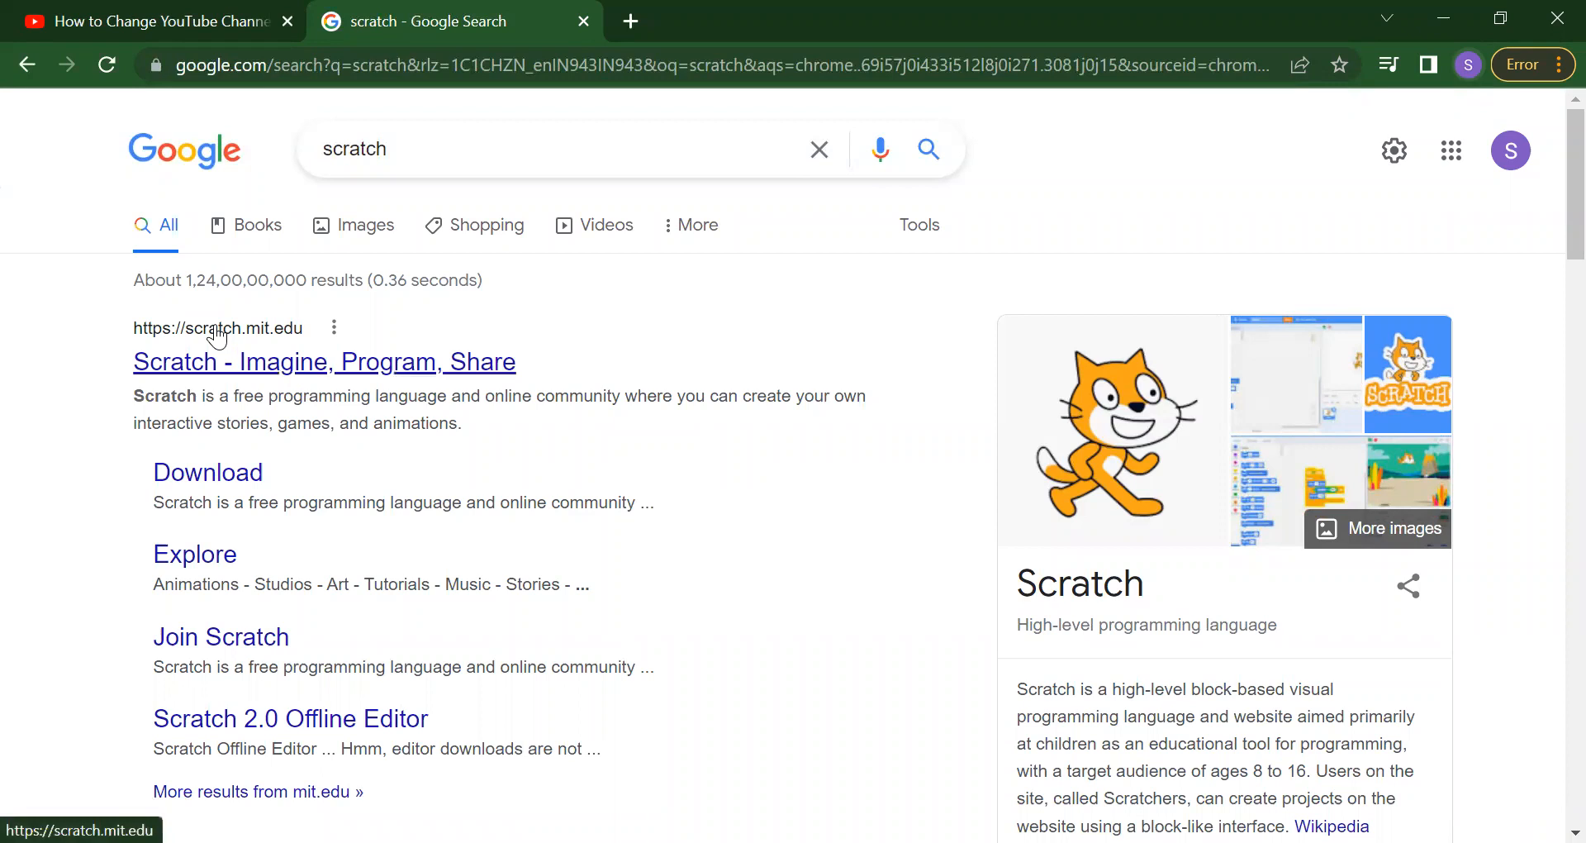
# Step: Open scratch.mit.edu from the "Scratch - Imagine, Program, Share" result
pyautogui.click(263, 348)
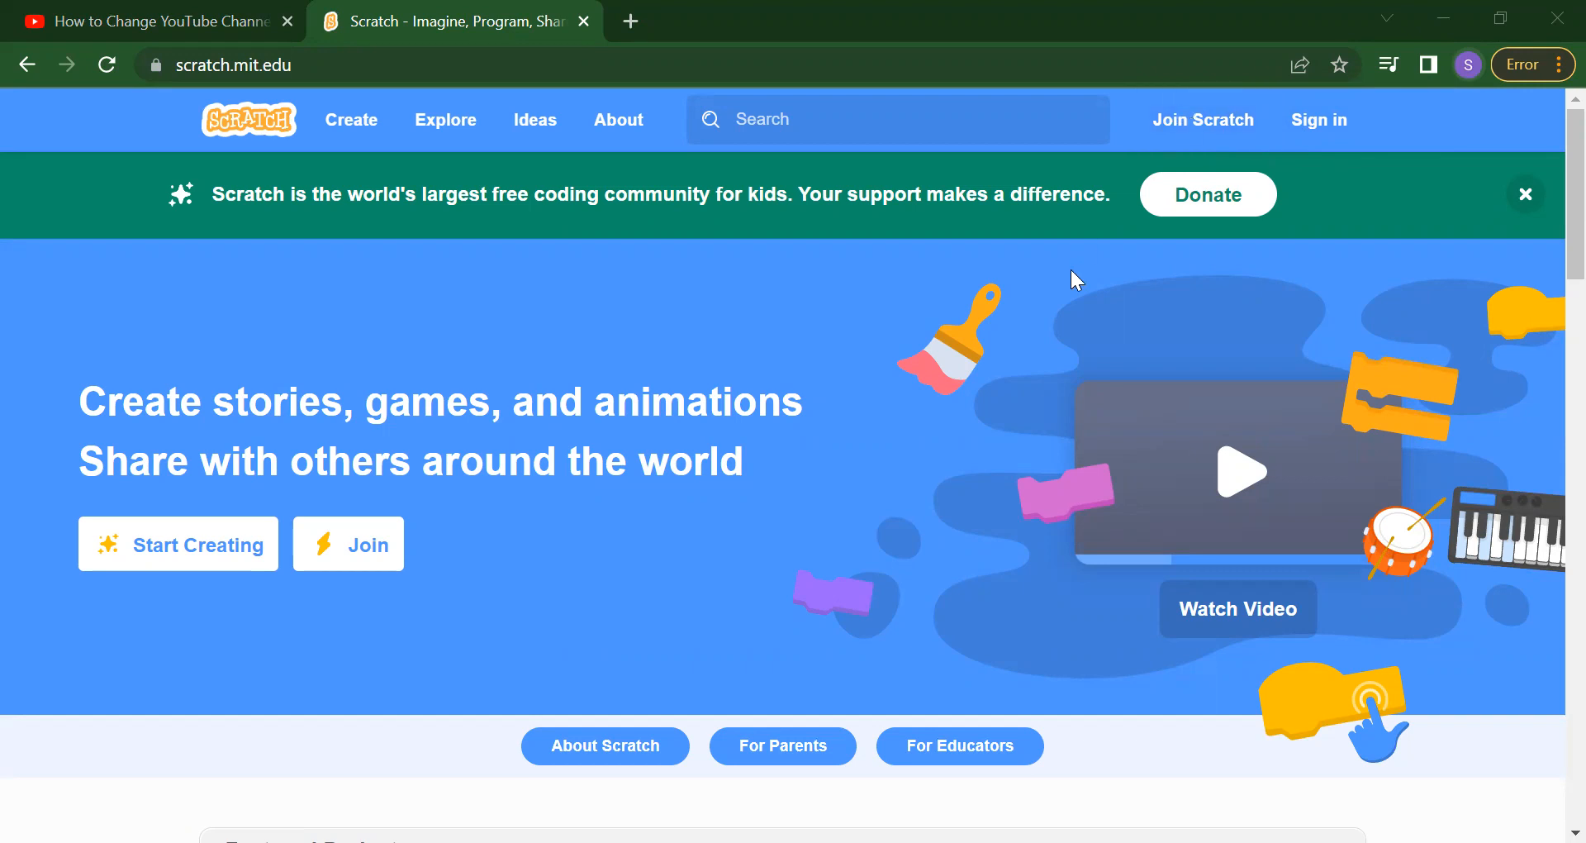
# Step: Start Join Scratch with username codeforlids and the password entered in both fields, correcting a typo
pyautogui.click(1192, 134)
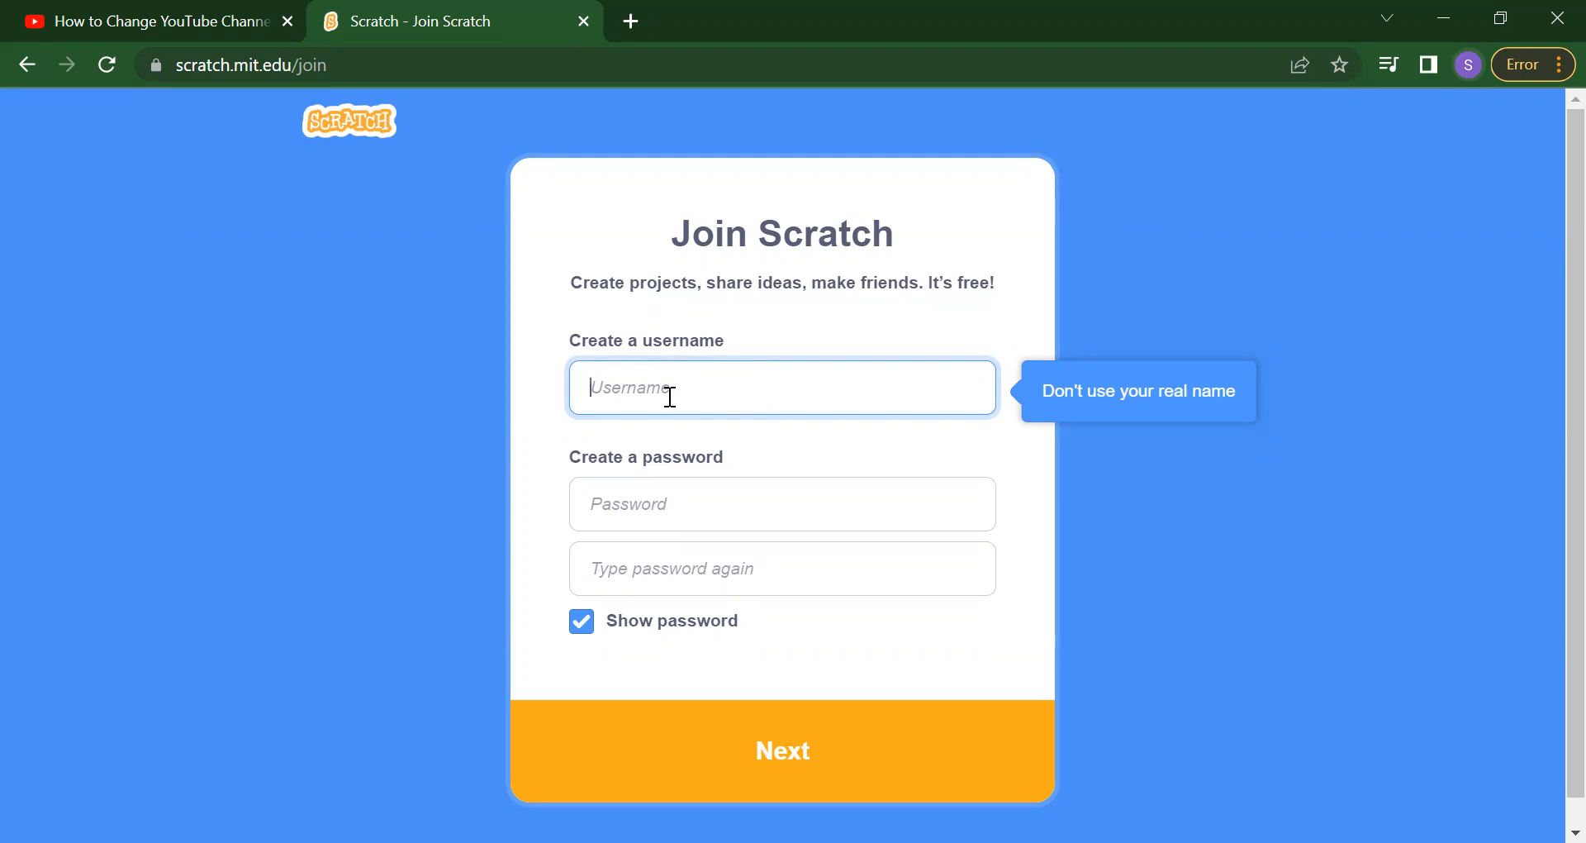
pyautogui.write('code')
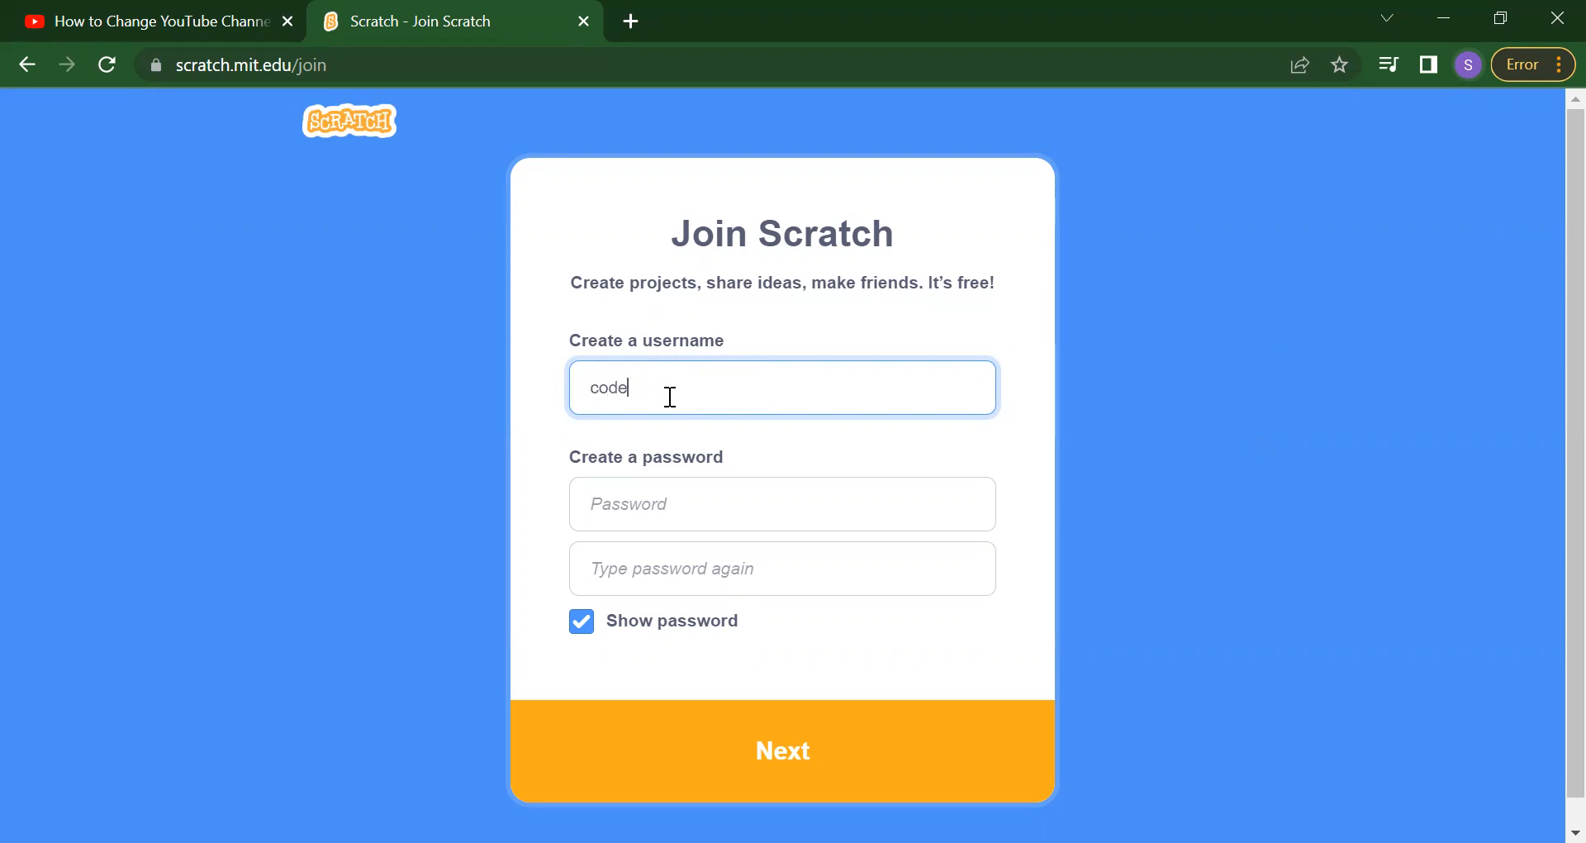
pyautogui.write('for')
pyautogui.write('lids')
pyautogui.click(663, 504)
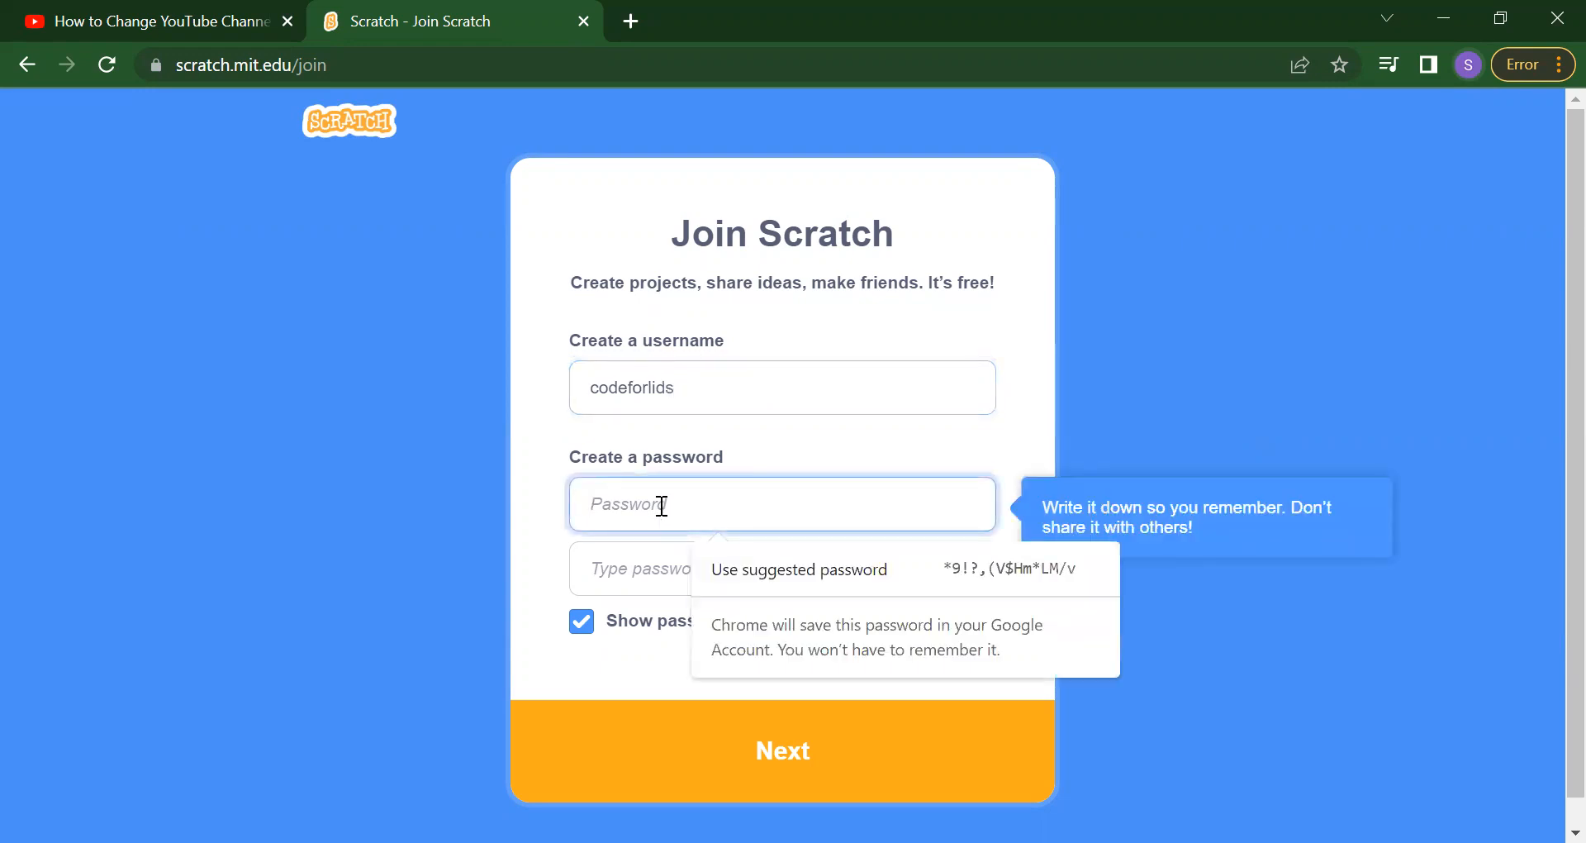
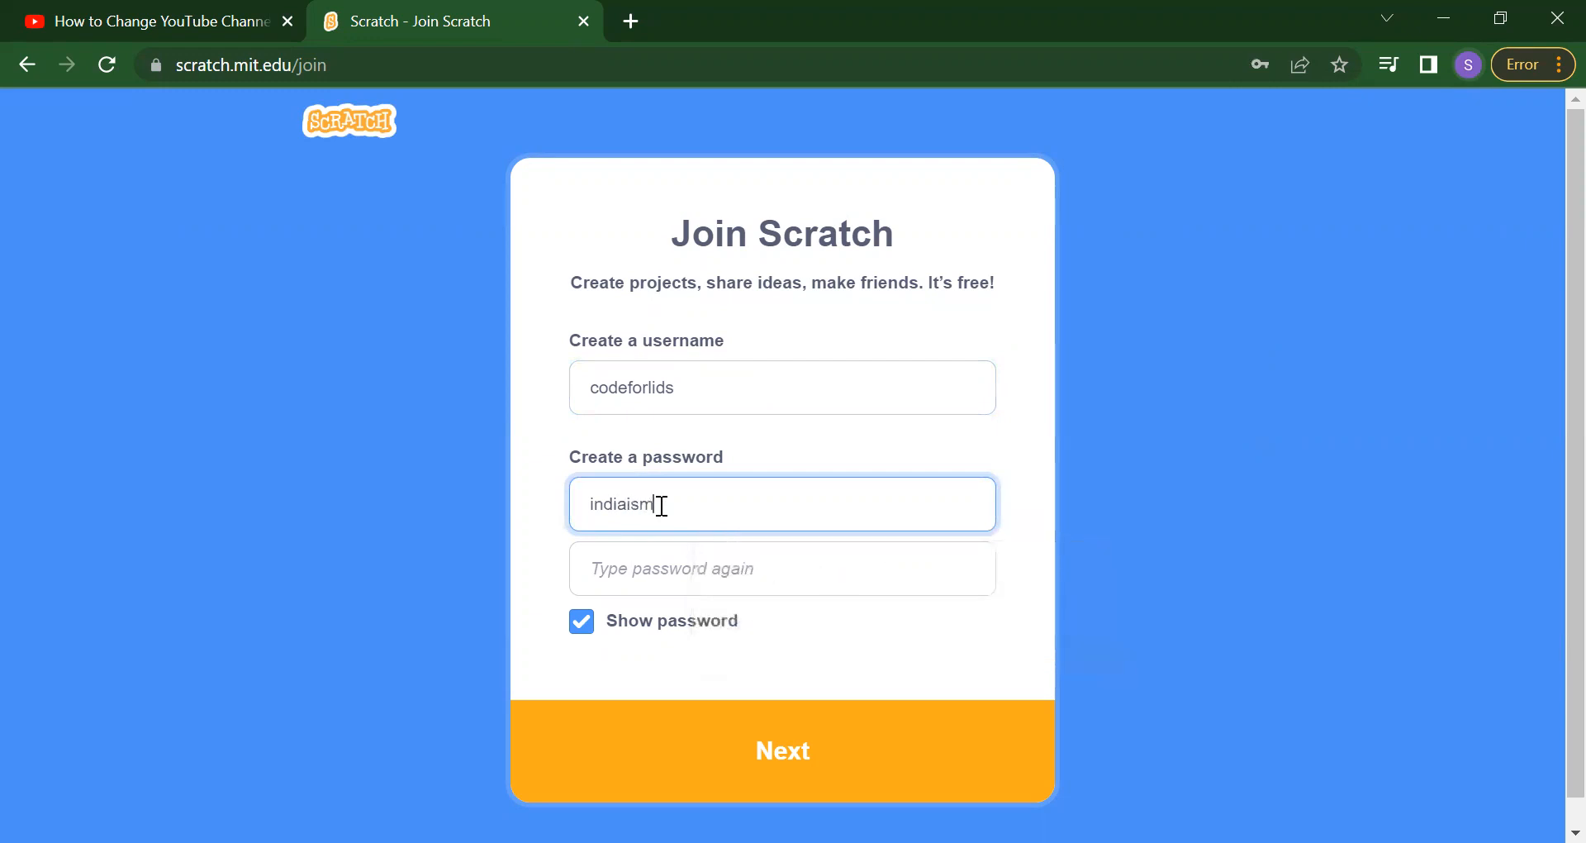
pyautogui.hotkey('ctrl', 'a')
pyautogui.press('BackSpace')
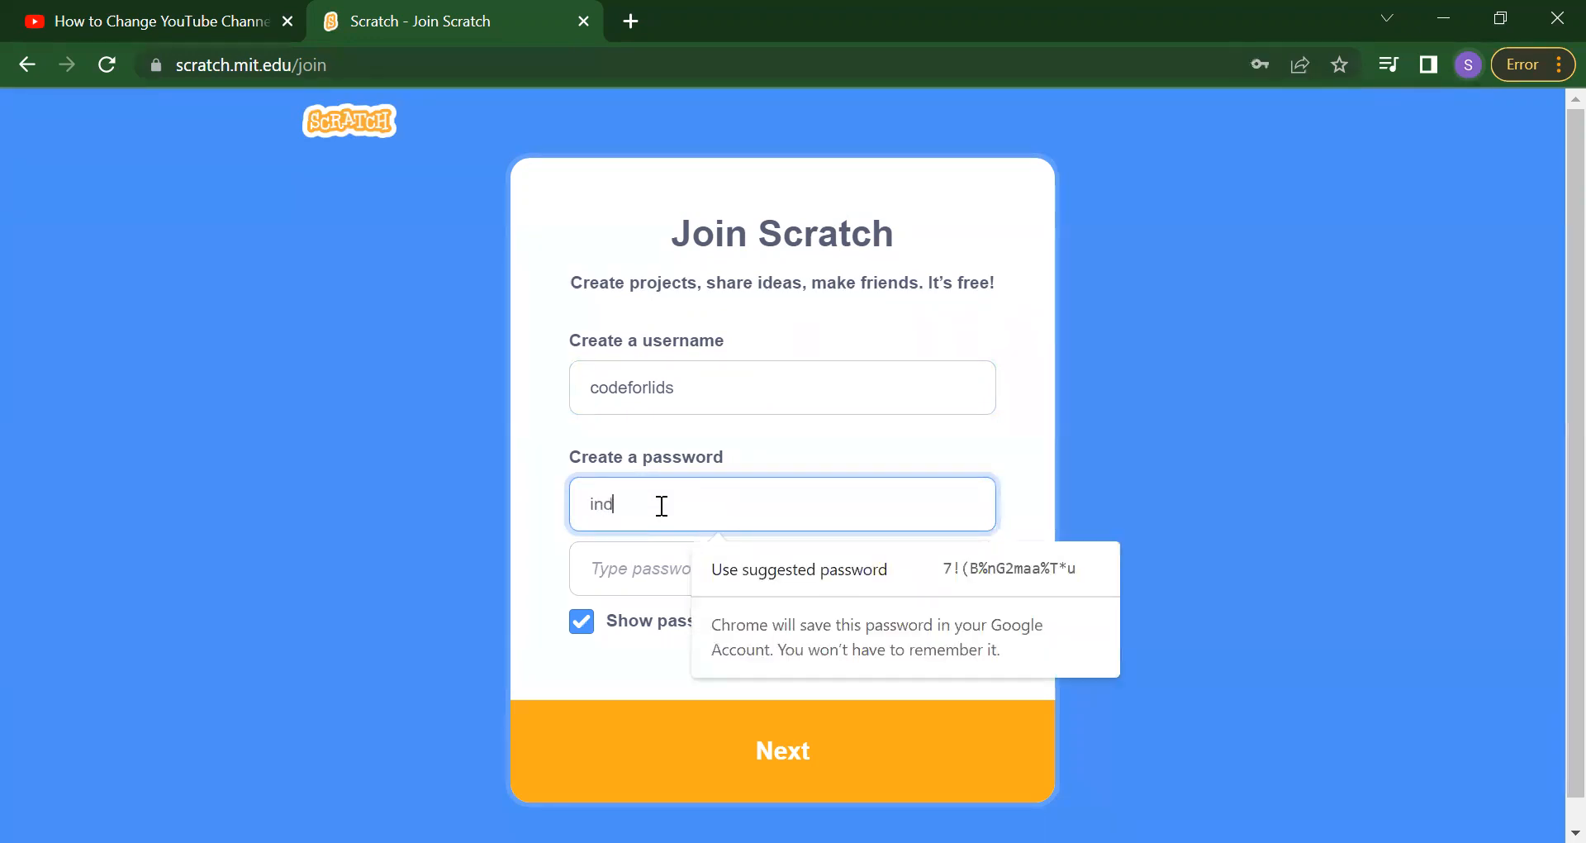
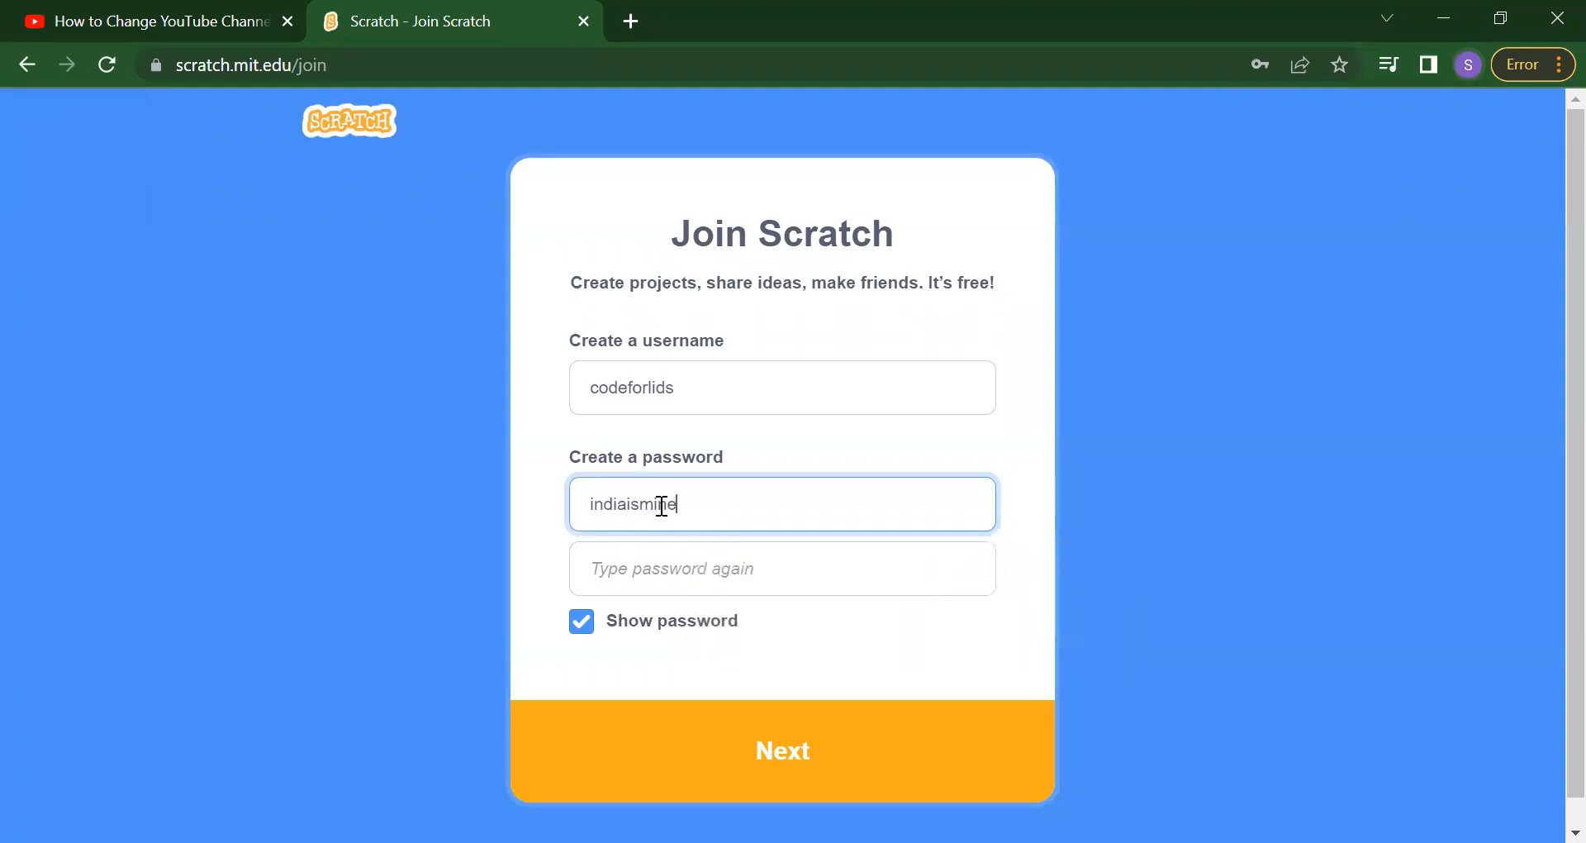
pyautogui.click(659, 565)
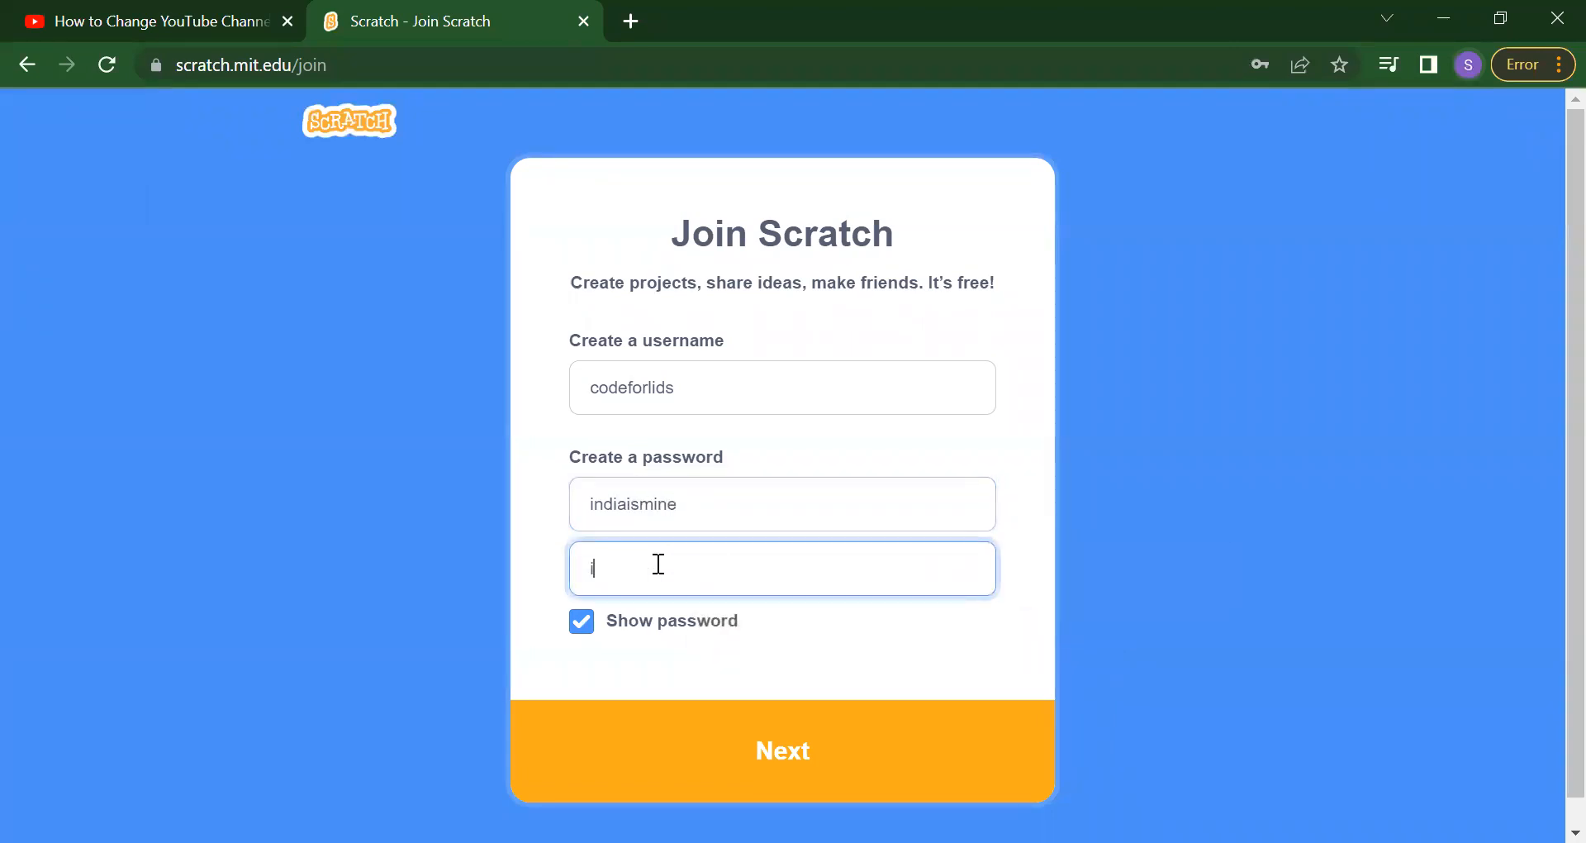
# Step: Hide the passwords, retype a new matching password in both fields, and continue to the country question
pyautogui.click(585, 624)
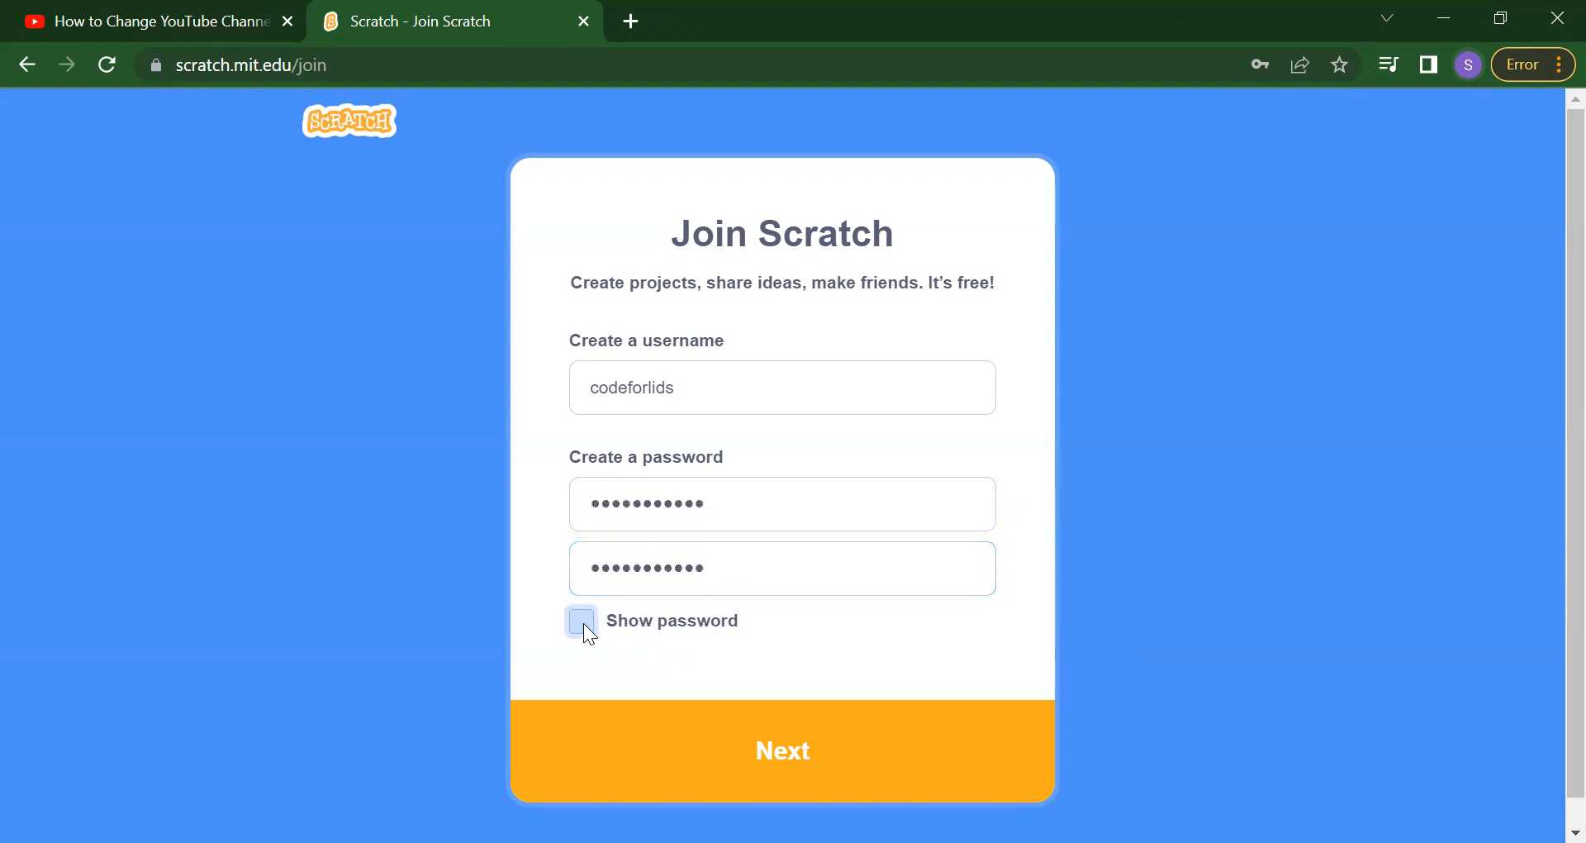
pyautogui.click(719, 504)
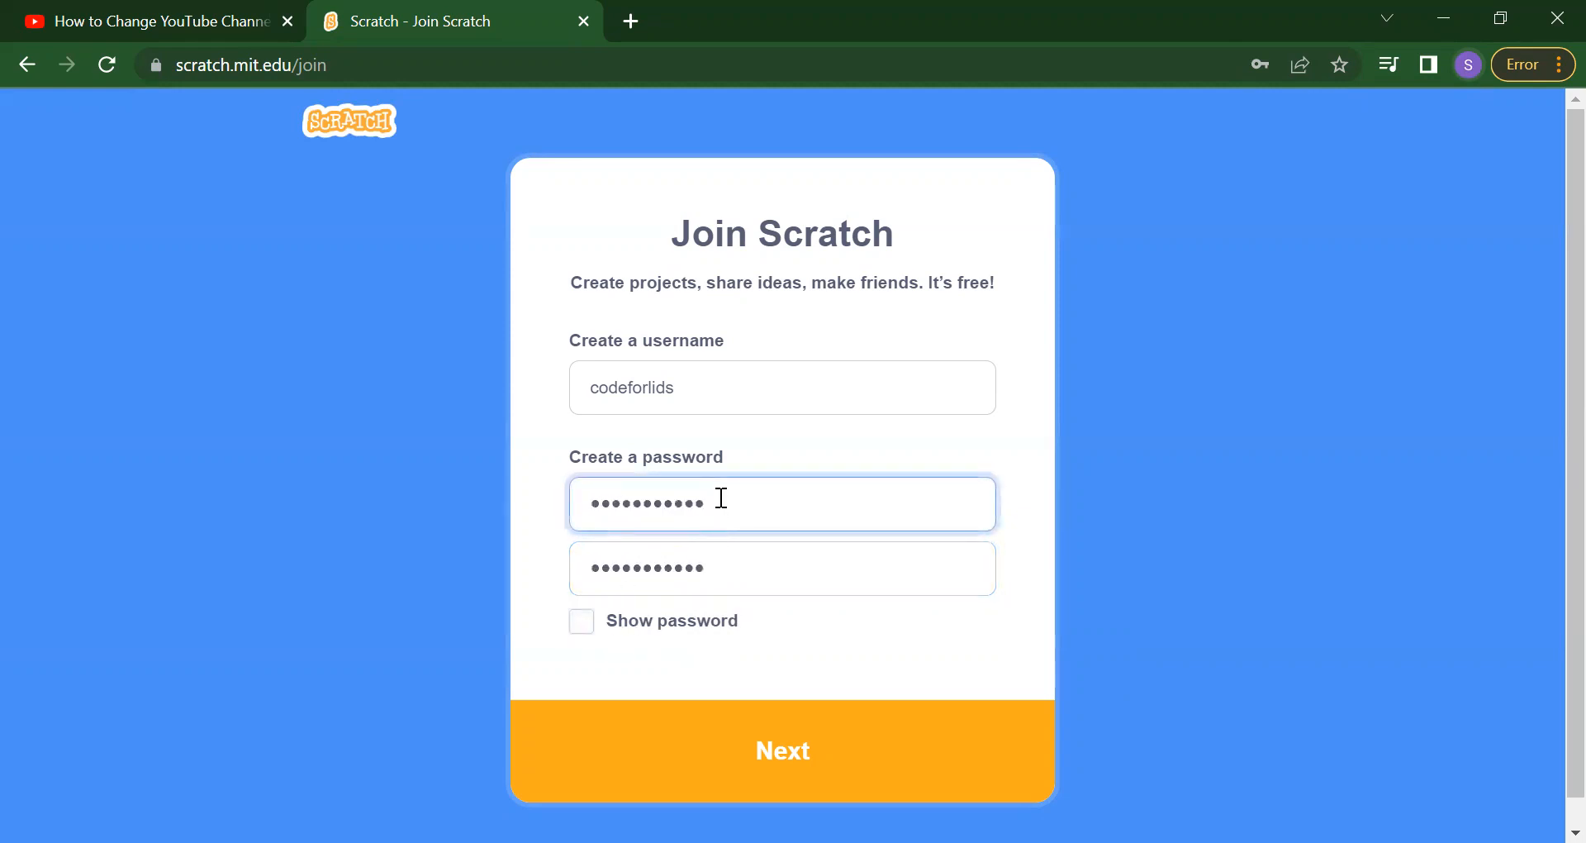
pyautogui.doubleClick(649, 509)
pyautogui.press('BackSpace')
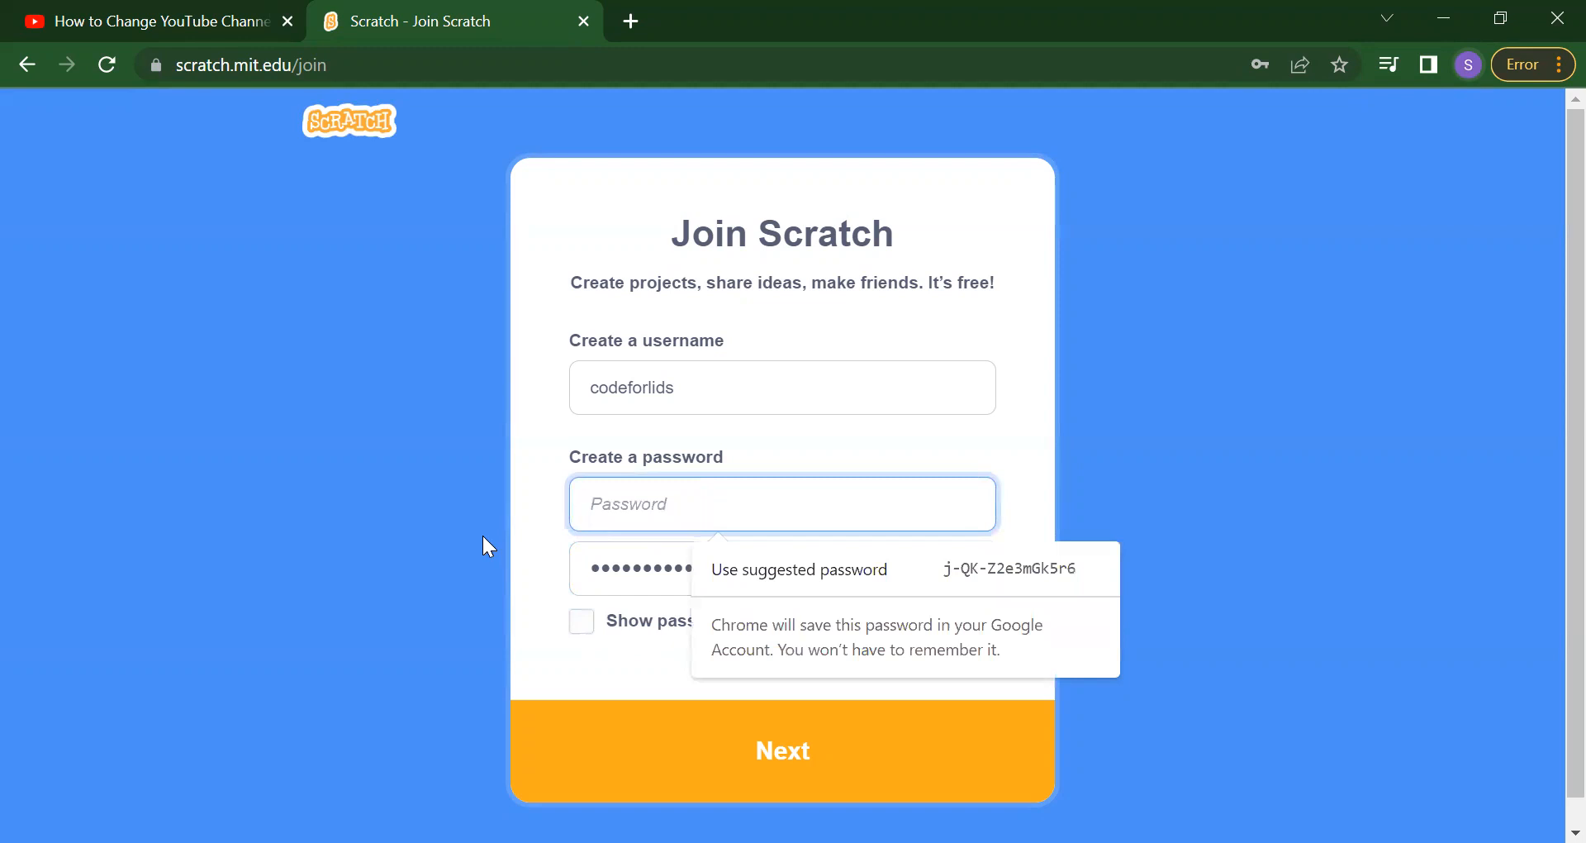
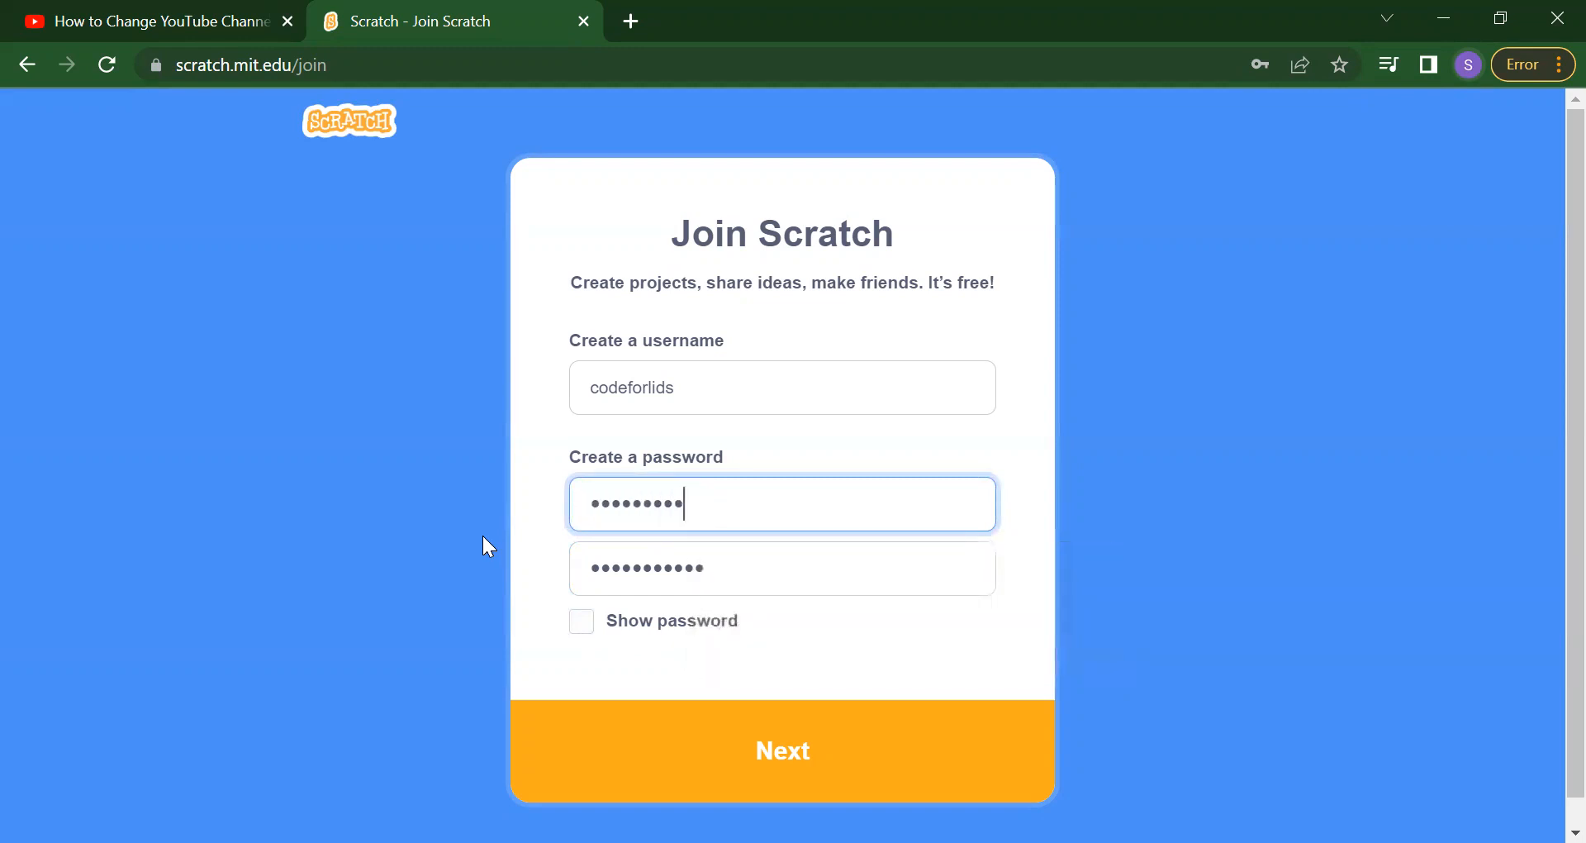
pyautogui.doubleClick(713, 568)
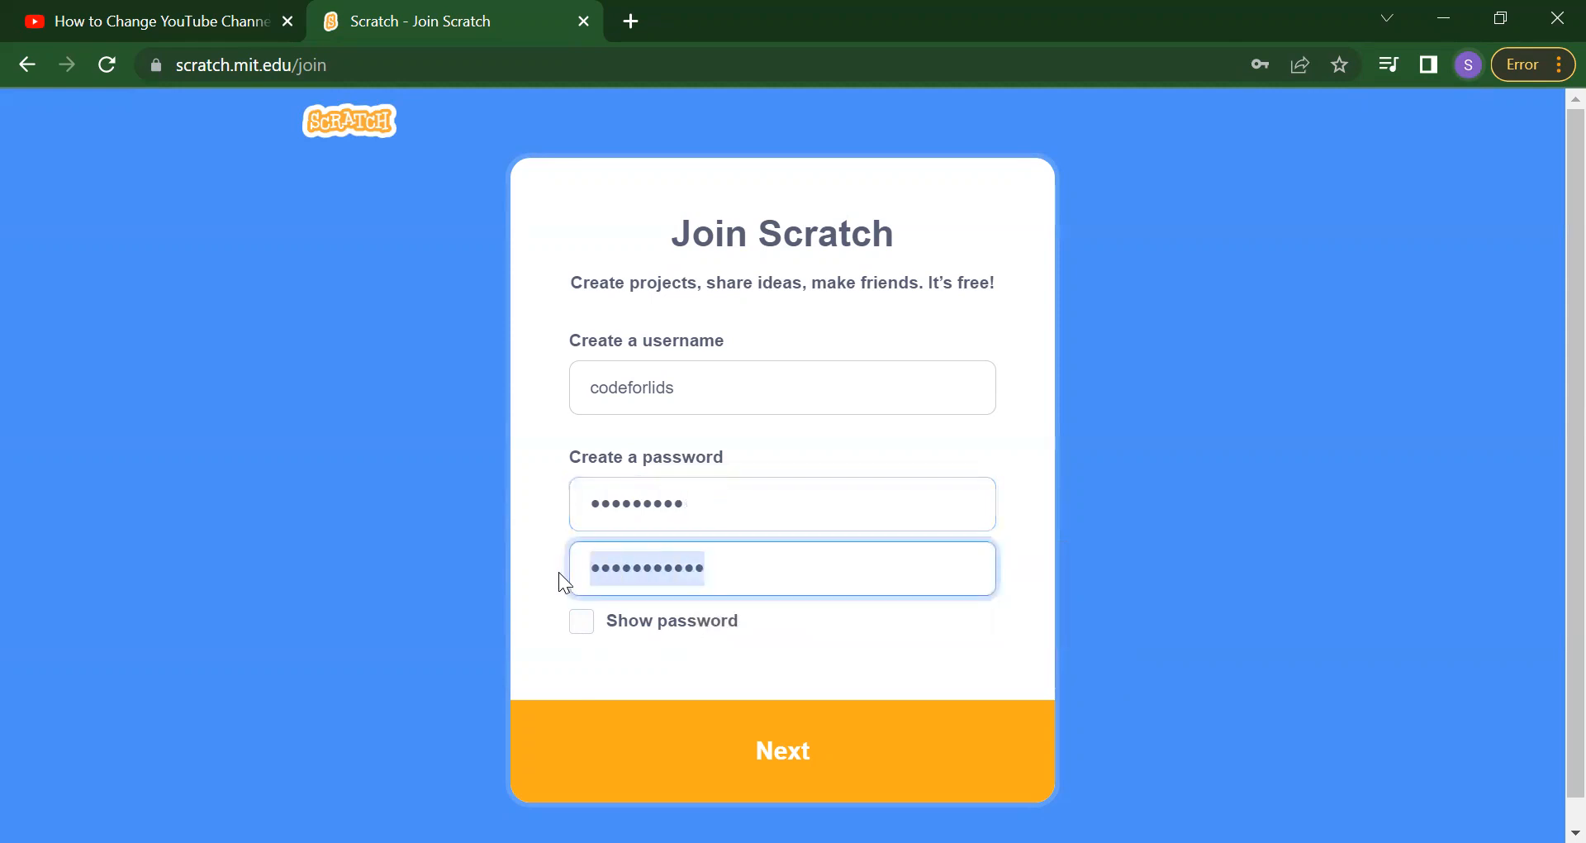
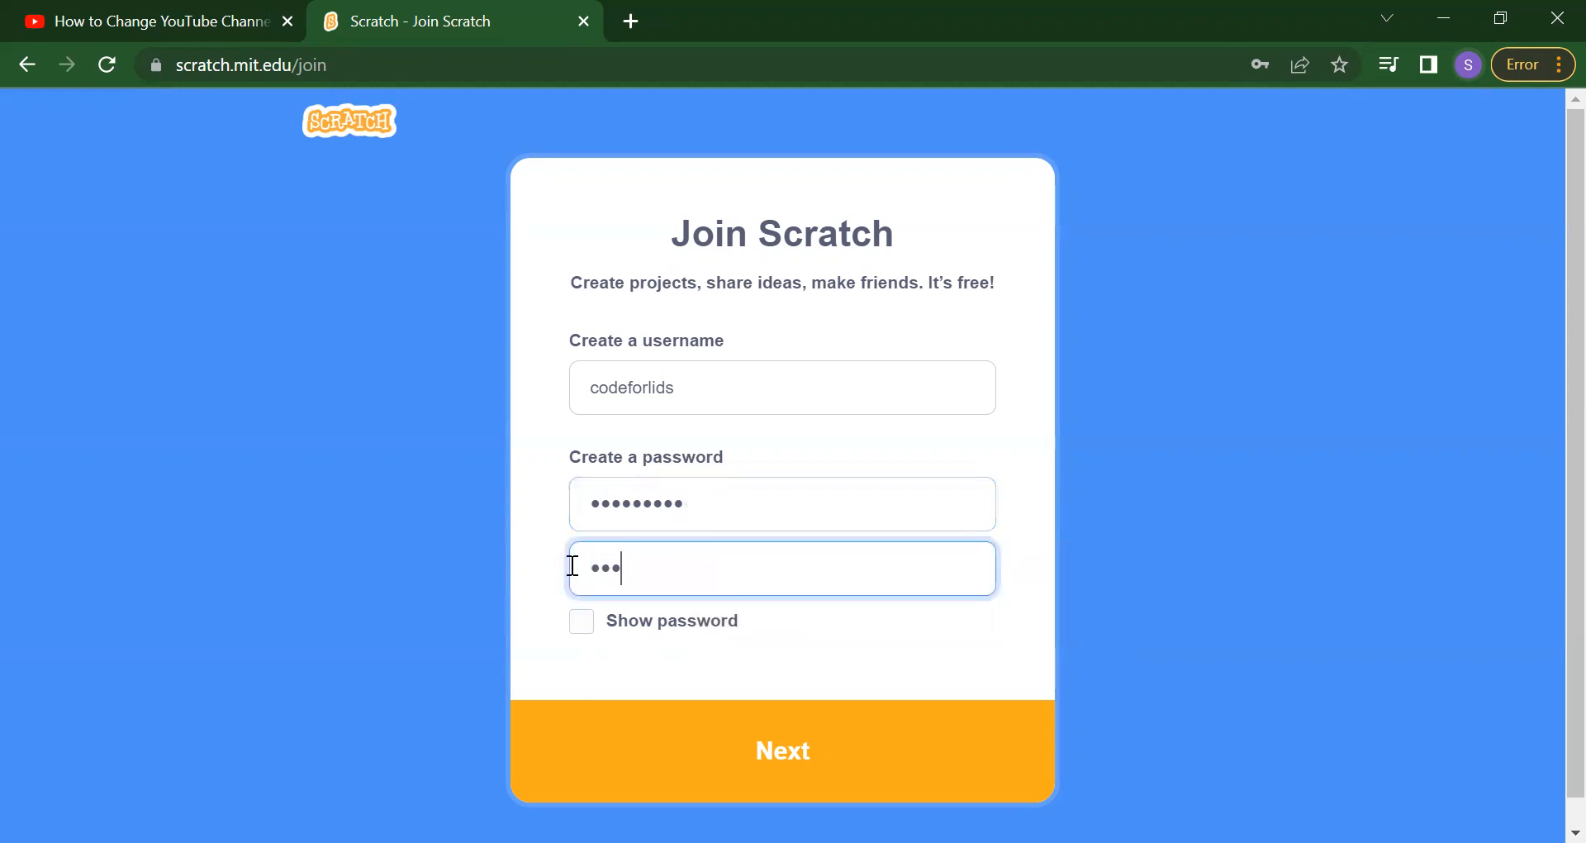
pyautogui.click(785, 750)
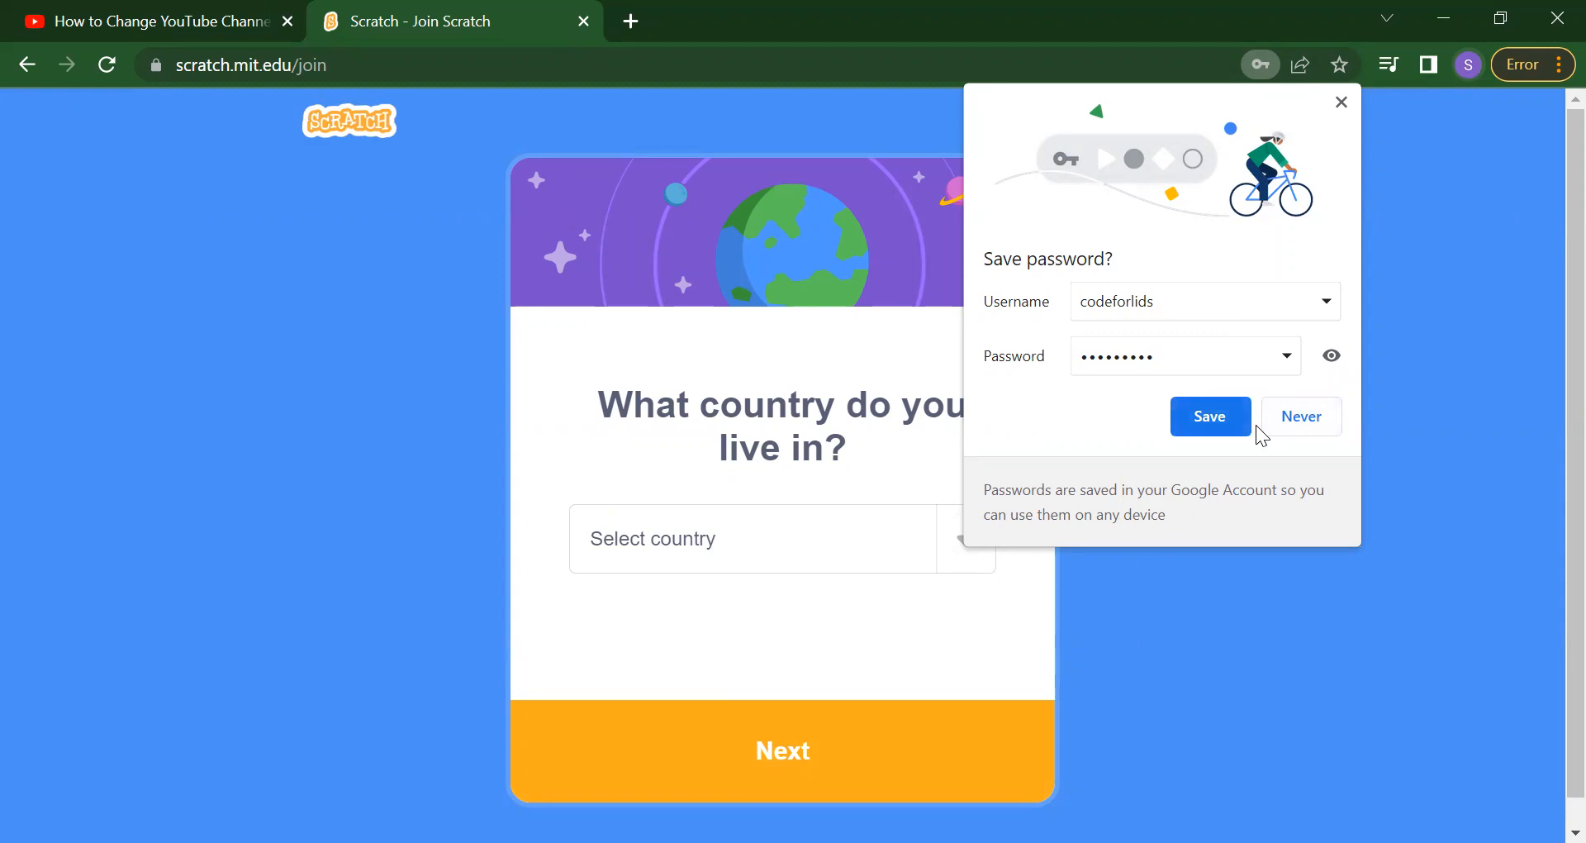
# Step: Decline Chrome's save-password offer, choose India as the country, and continue to the birthdate question
pyautogui.click(1306, 421)
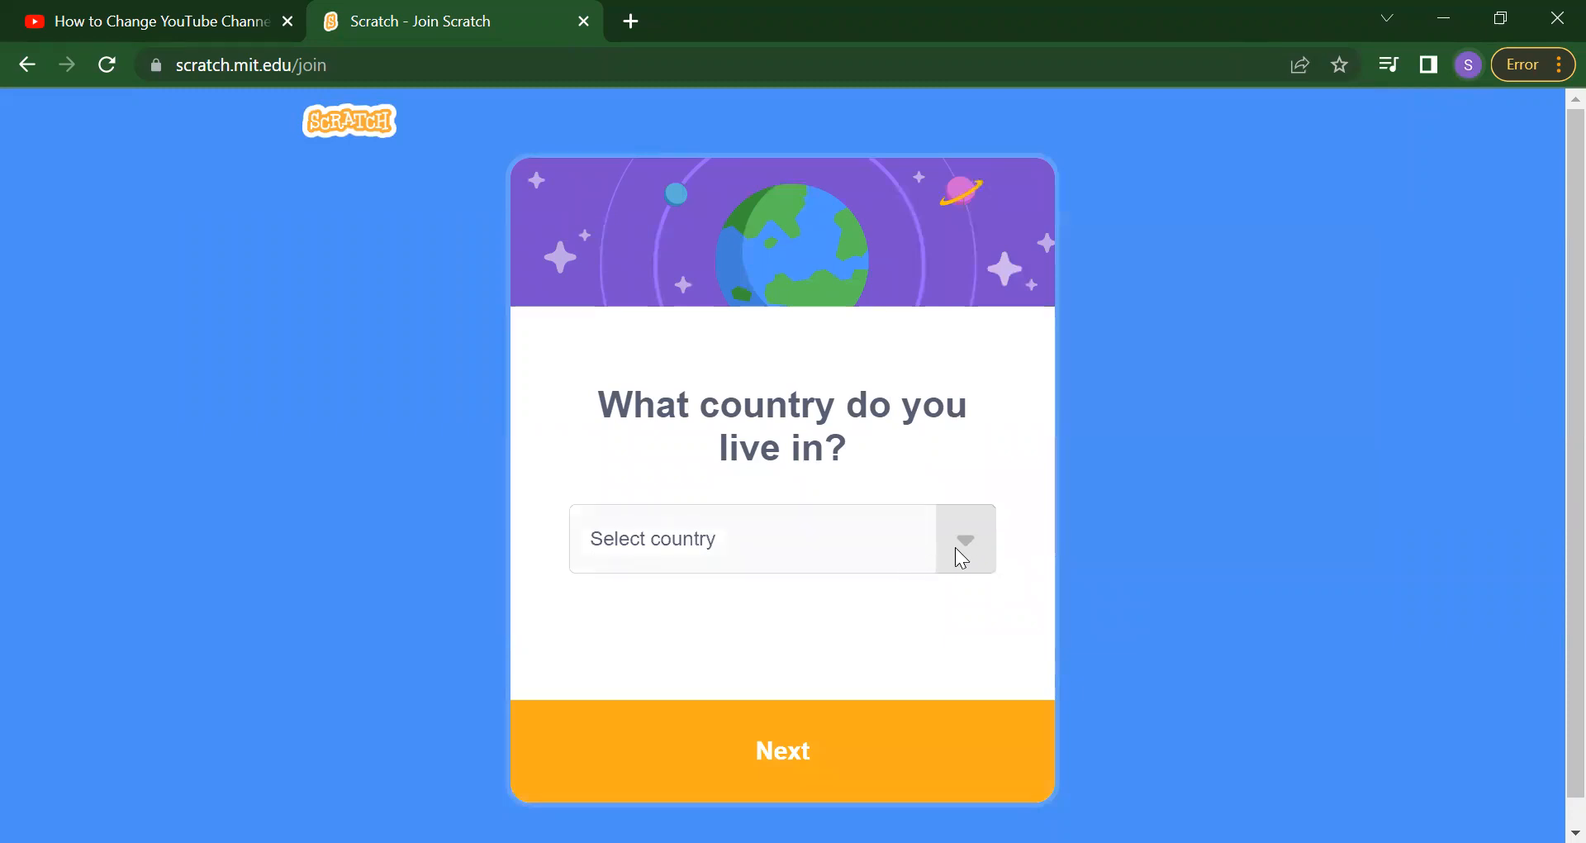
pyautogui.click(965, 552)
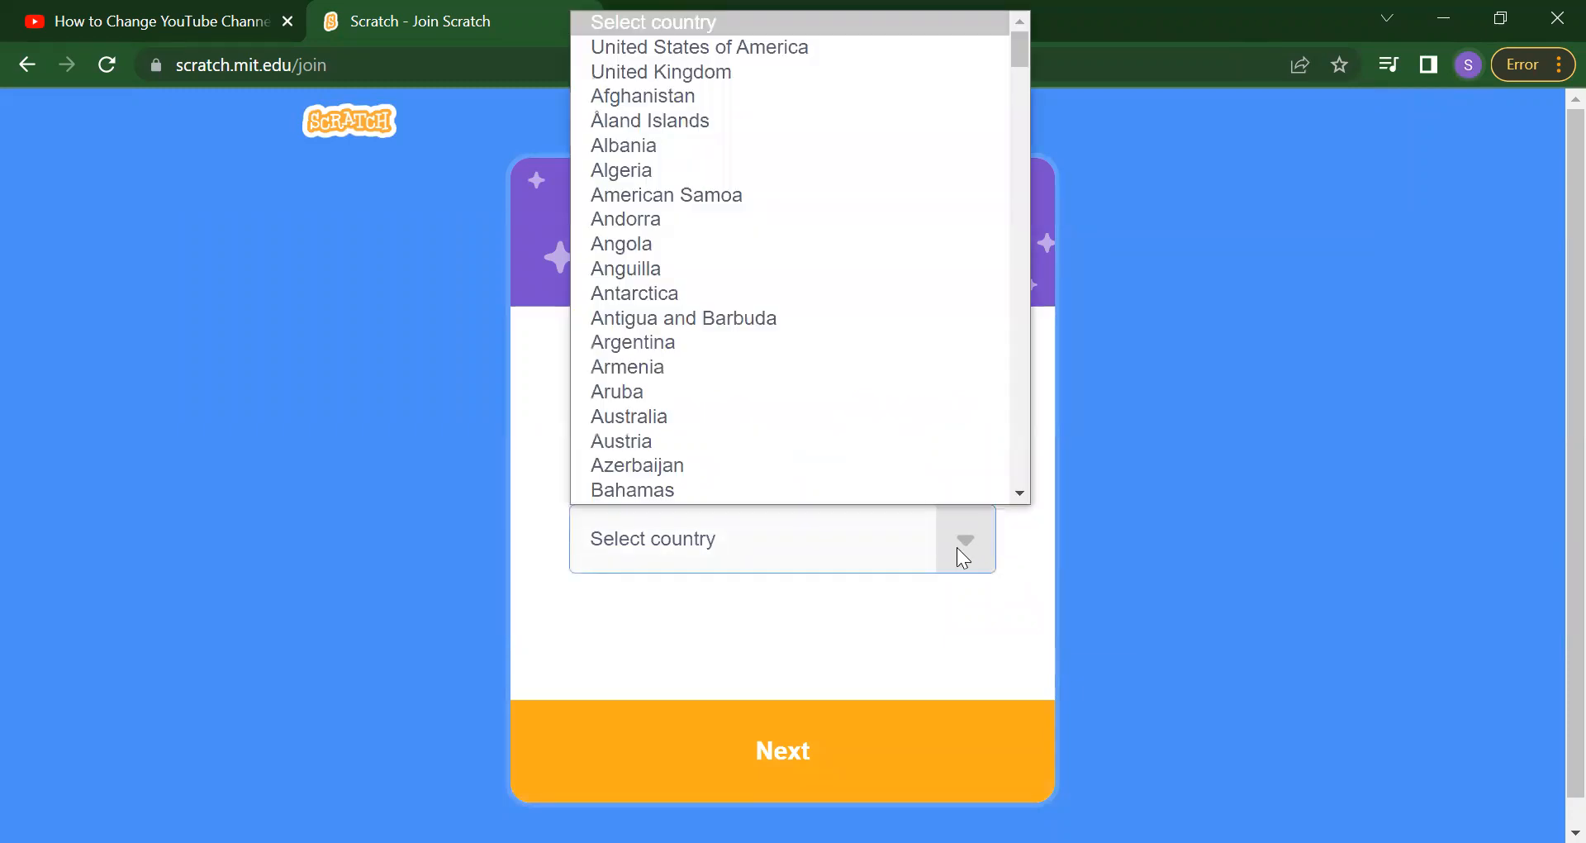
pyautogui.write('i')
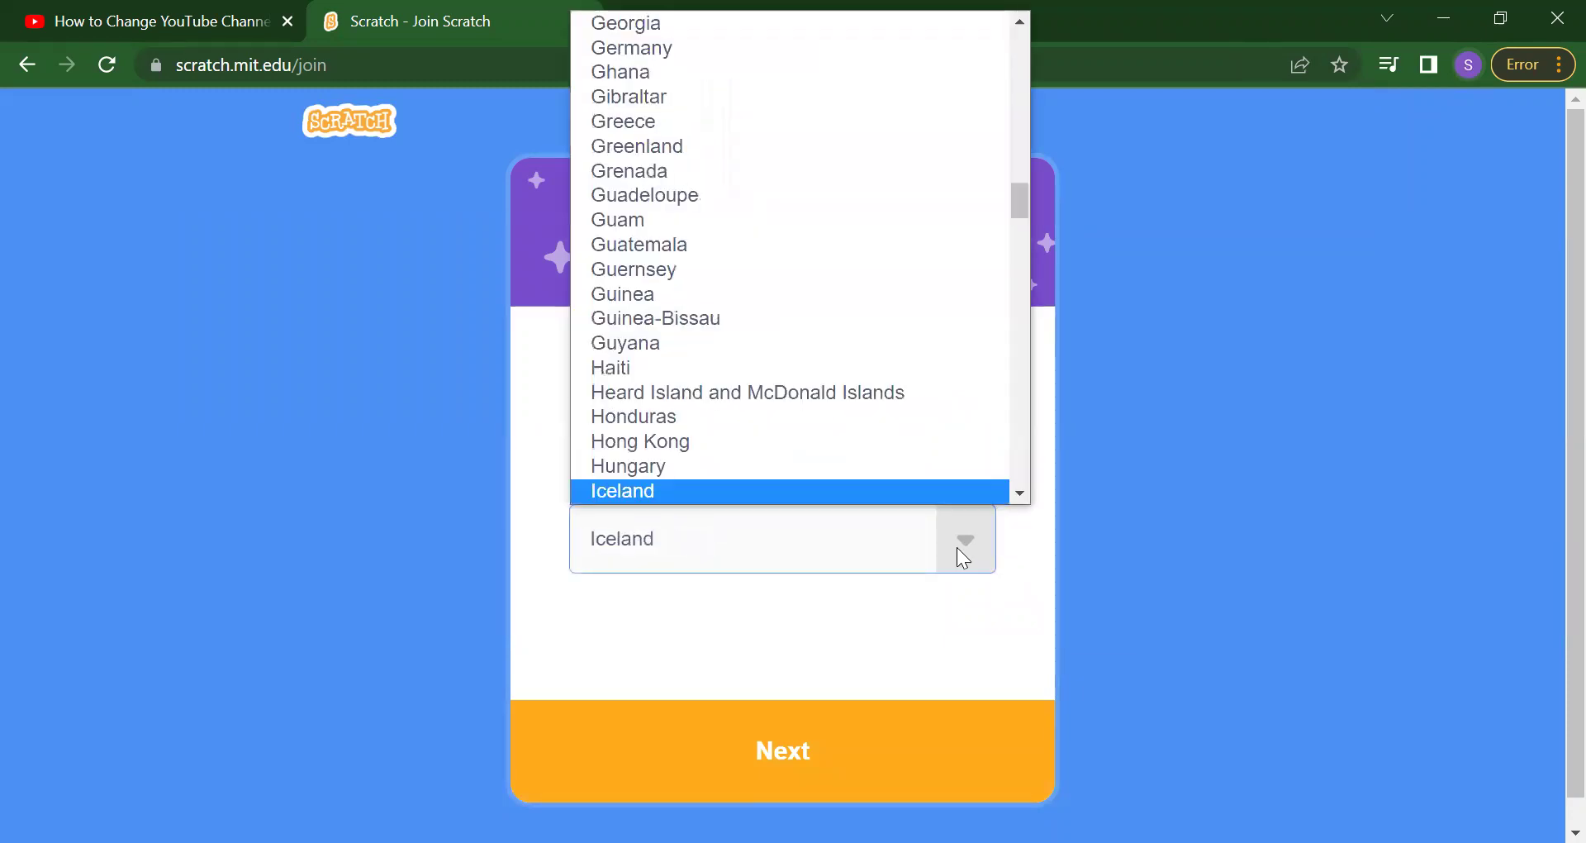
pyautogui.write('ndia')
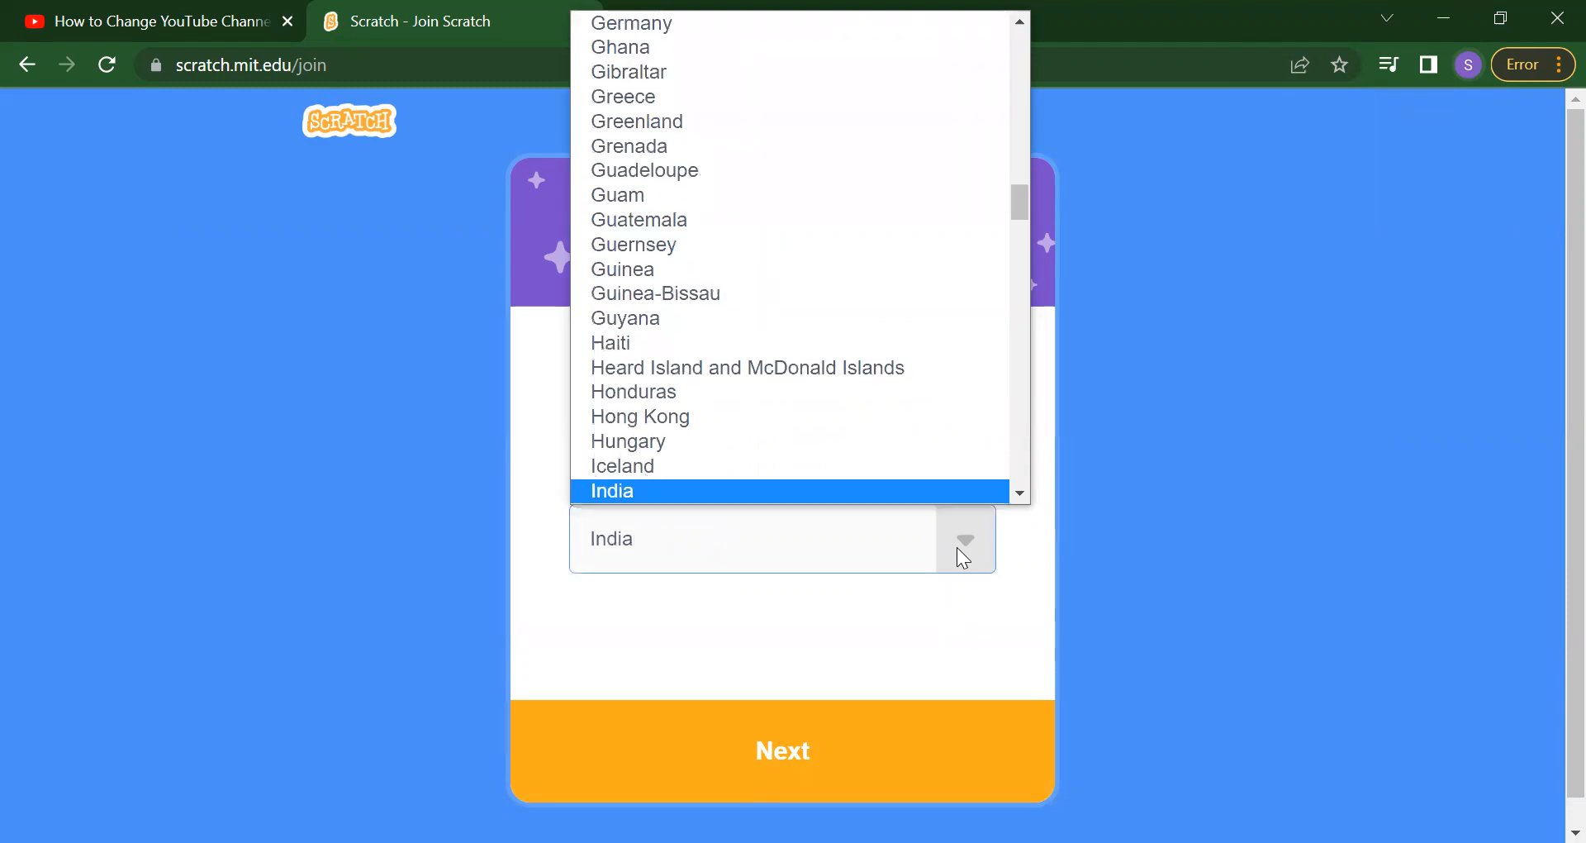
pyautogui.click(957, 547)
pyautogui.click(793, 749)
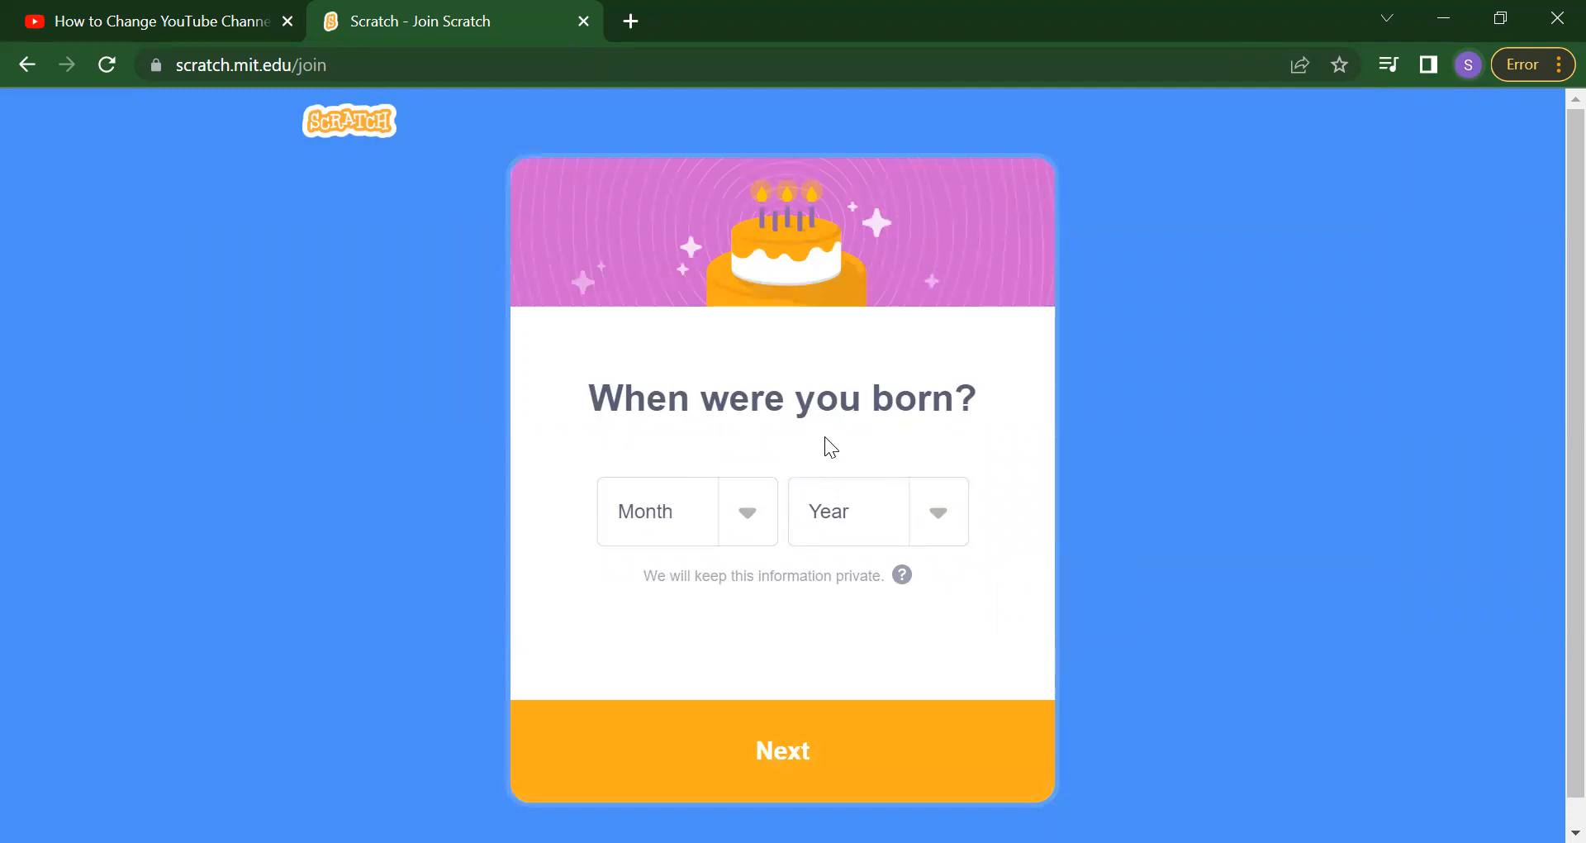
# Step: Give December 1995 as birthdate and Female as gender, then continue to the email question
pyautogui.click(755, 520)
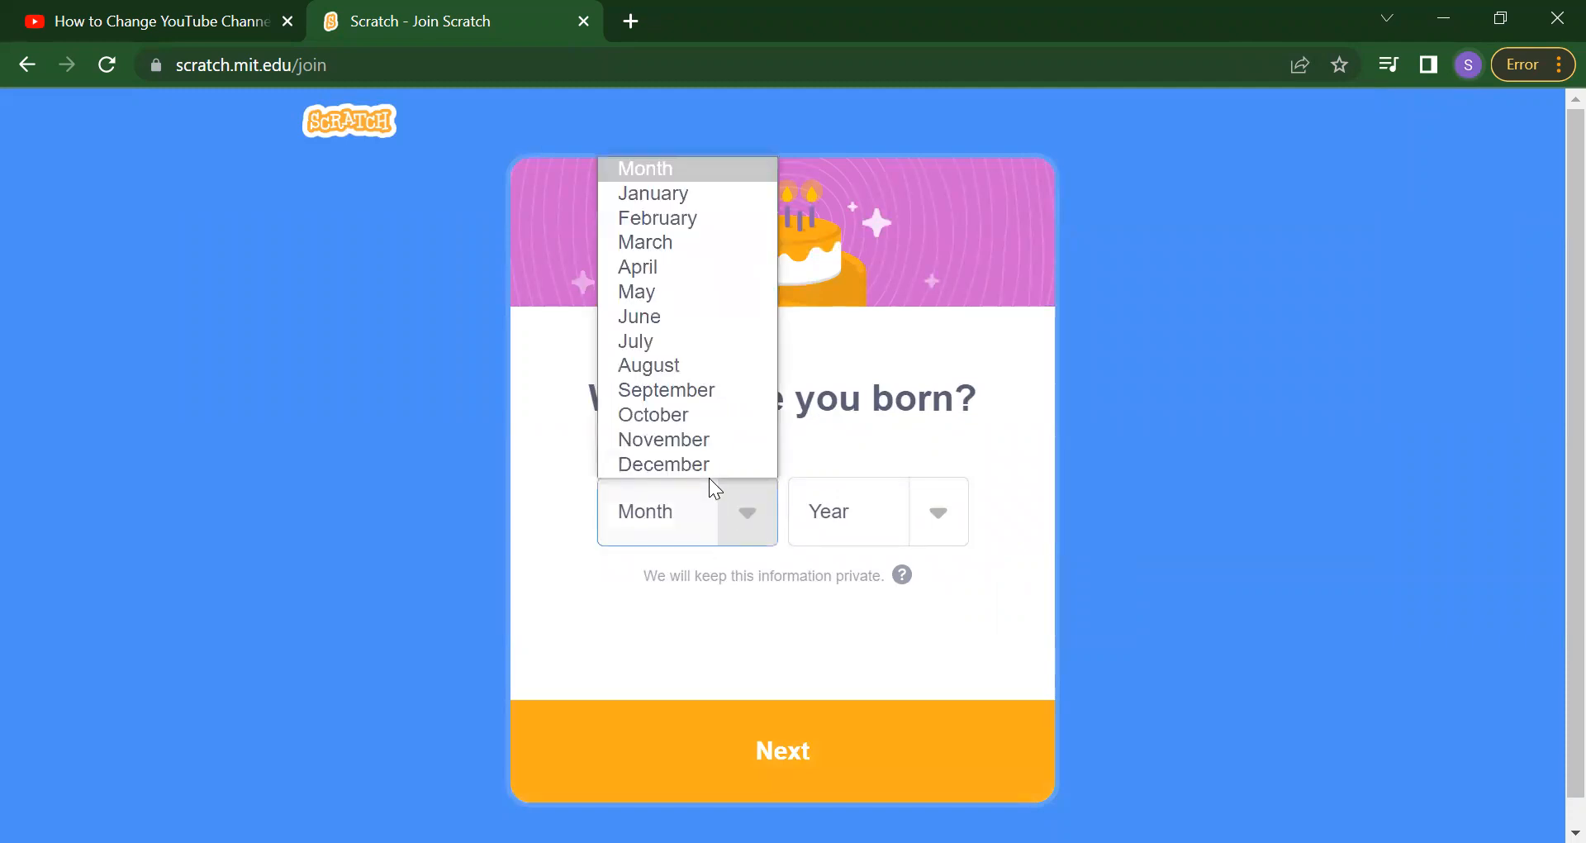
pyautogui.click(701, 466)
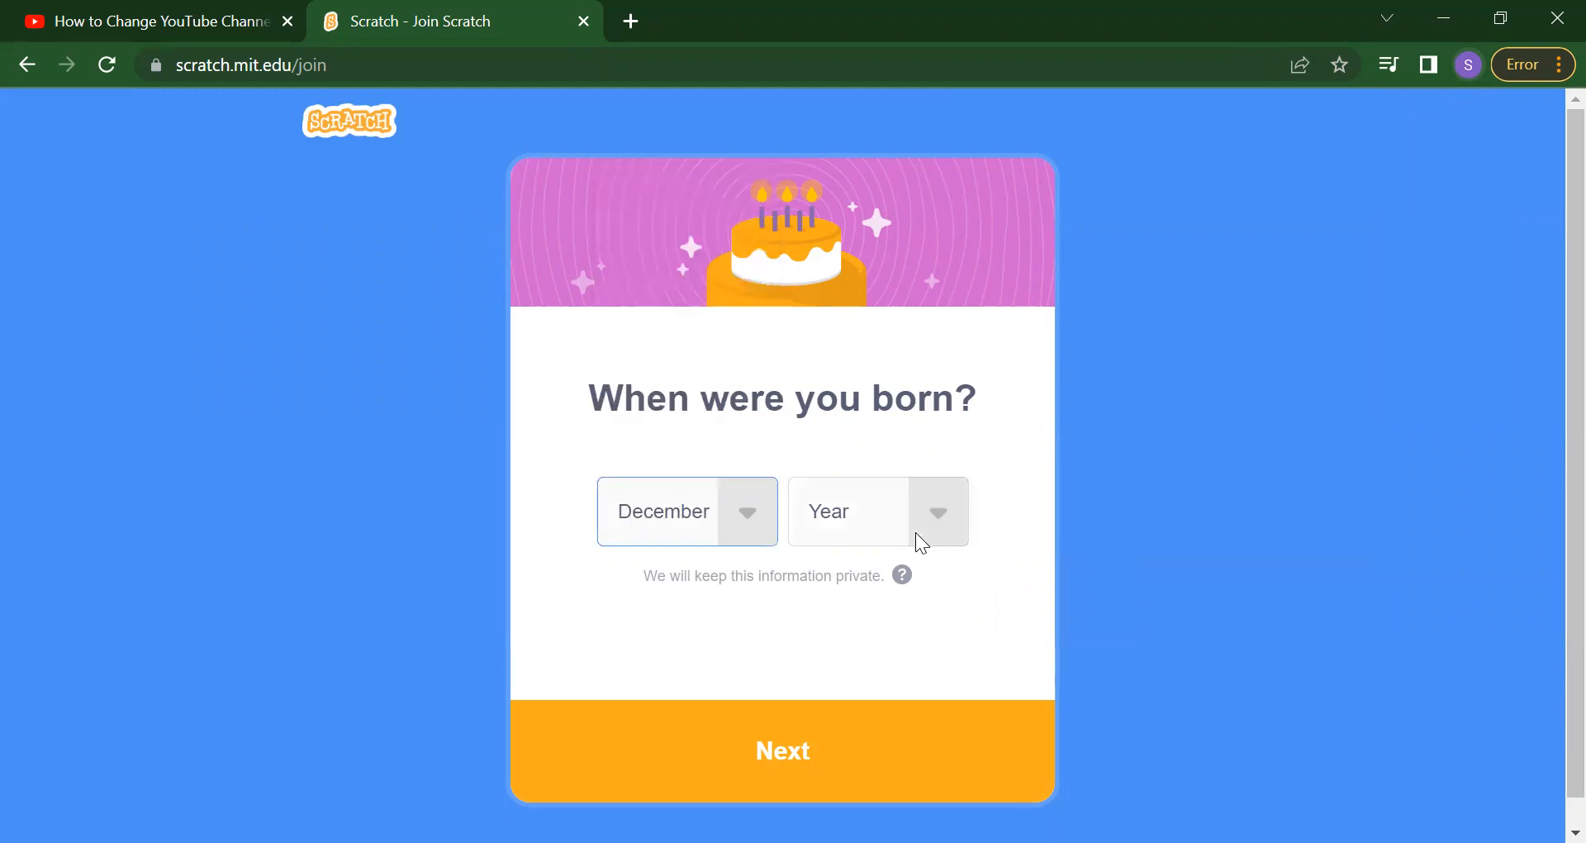
pyautogui.click(917, 532)
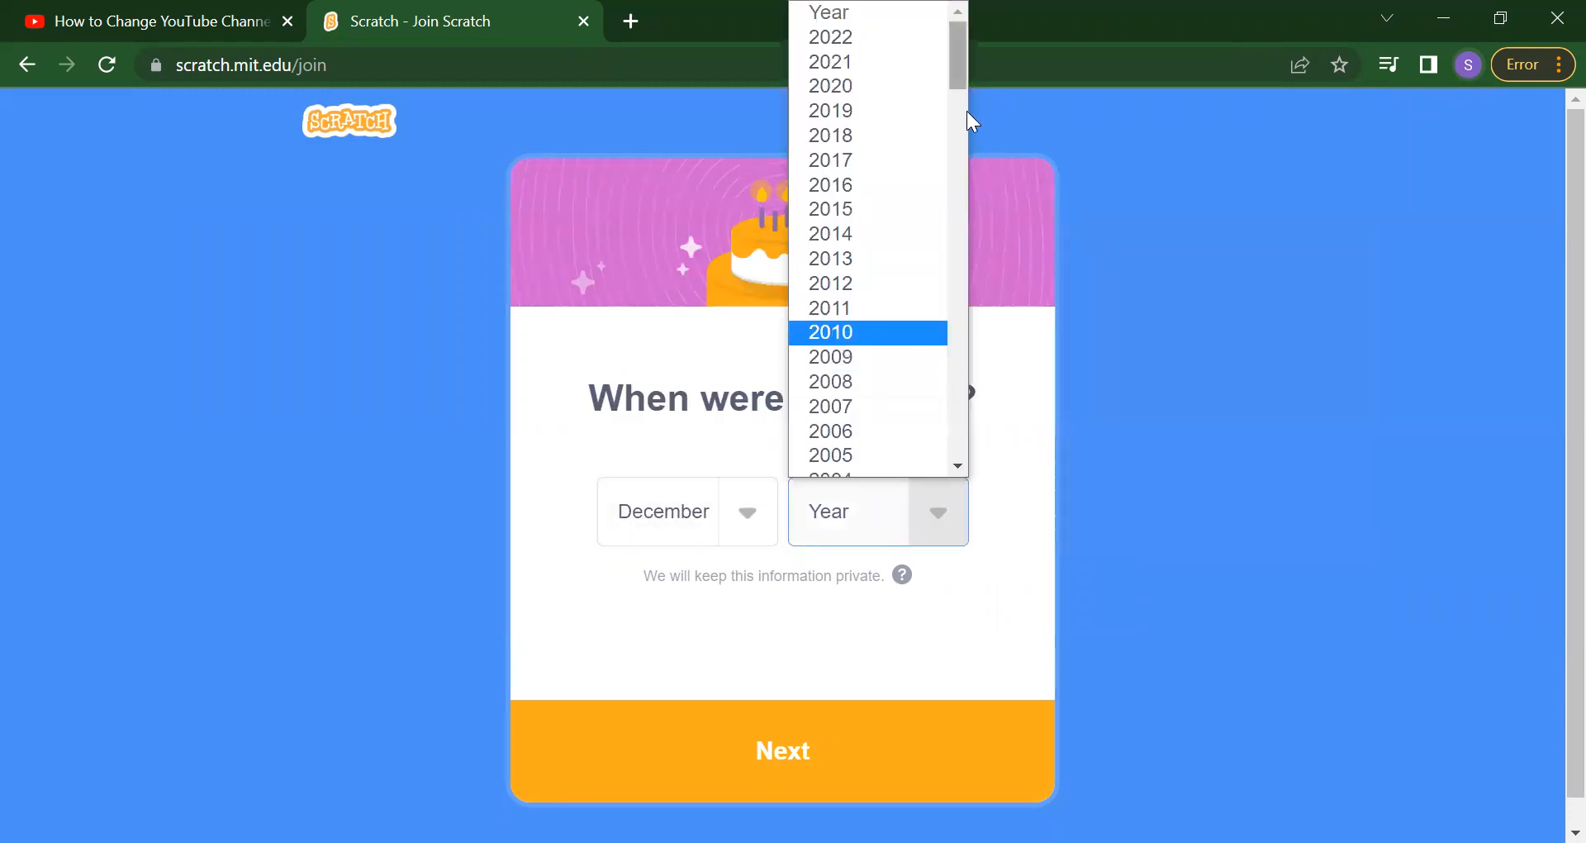
pyautogui.moveTo(964, 75); pyautogui.dragTo(958, 140)
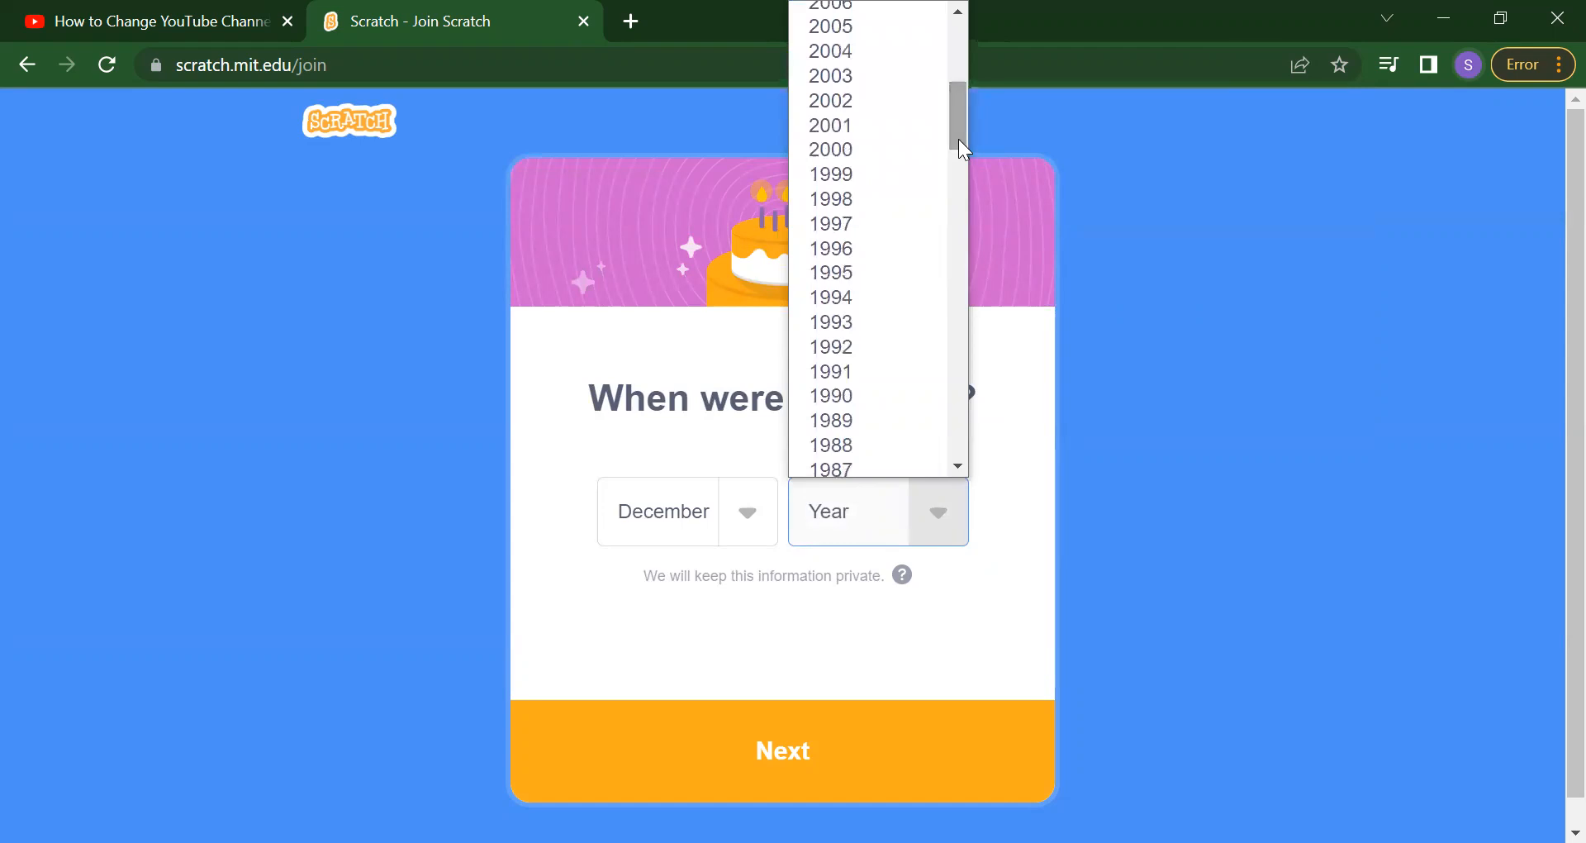
pyautogui.click(865, 275)
pyautogui.click(798, 757)
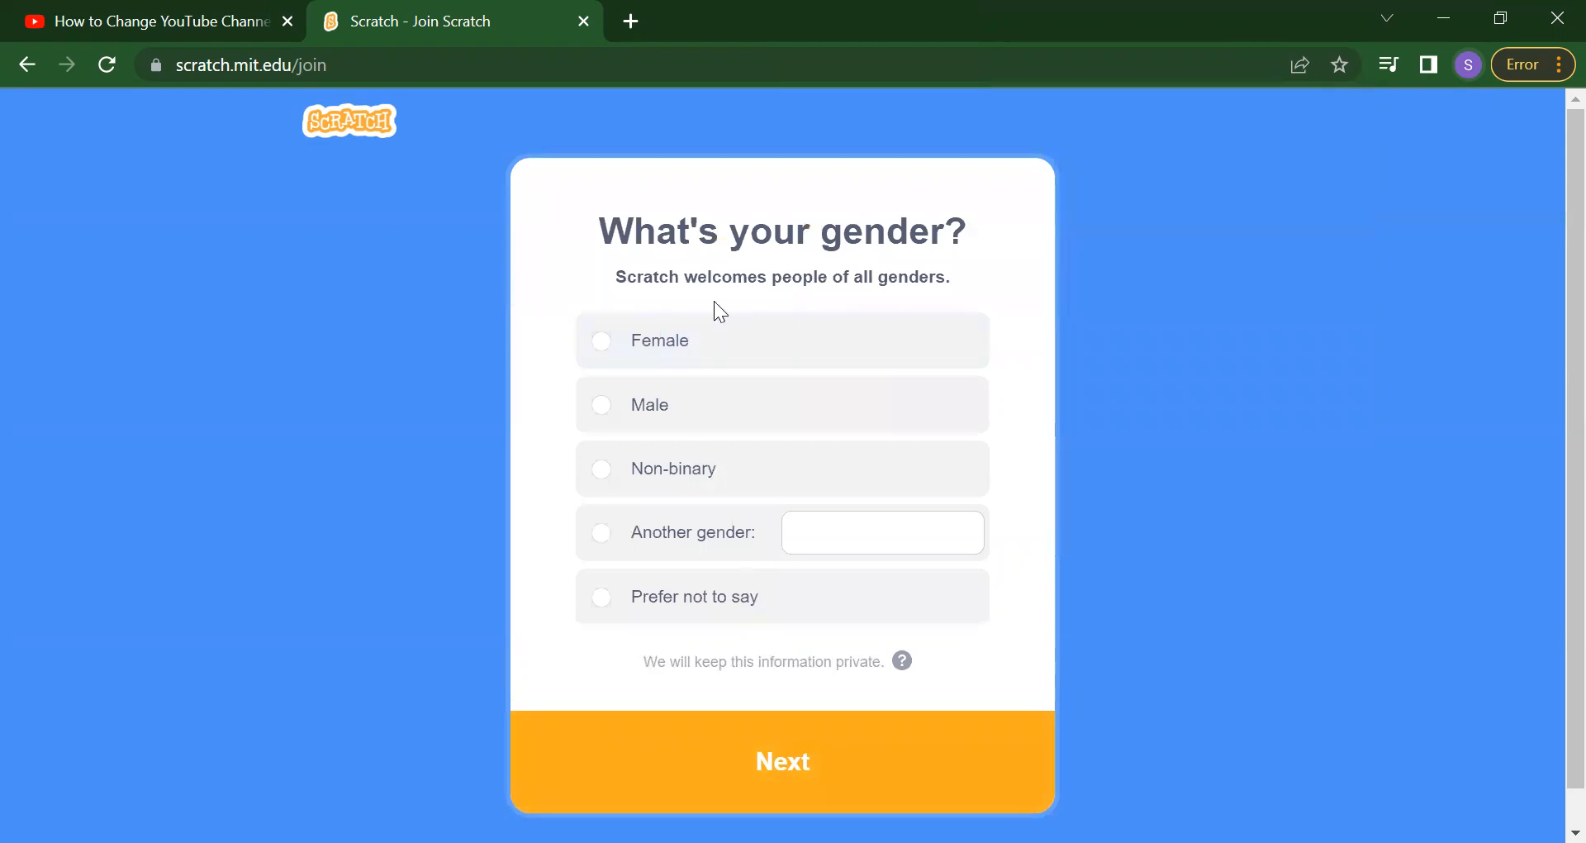
pyautogui.click(671, 346)
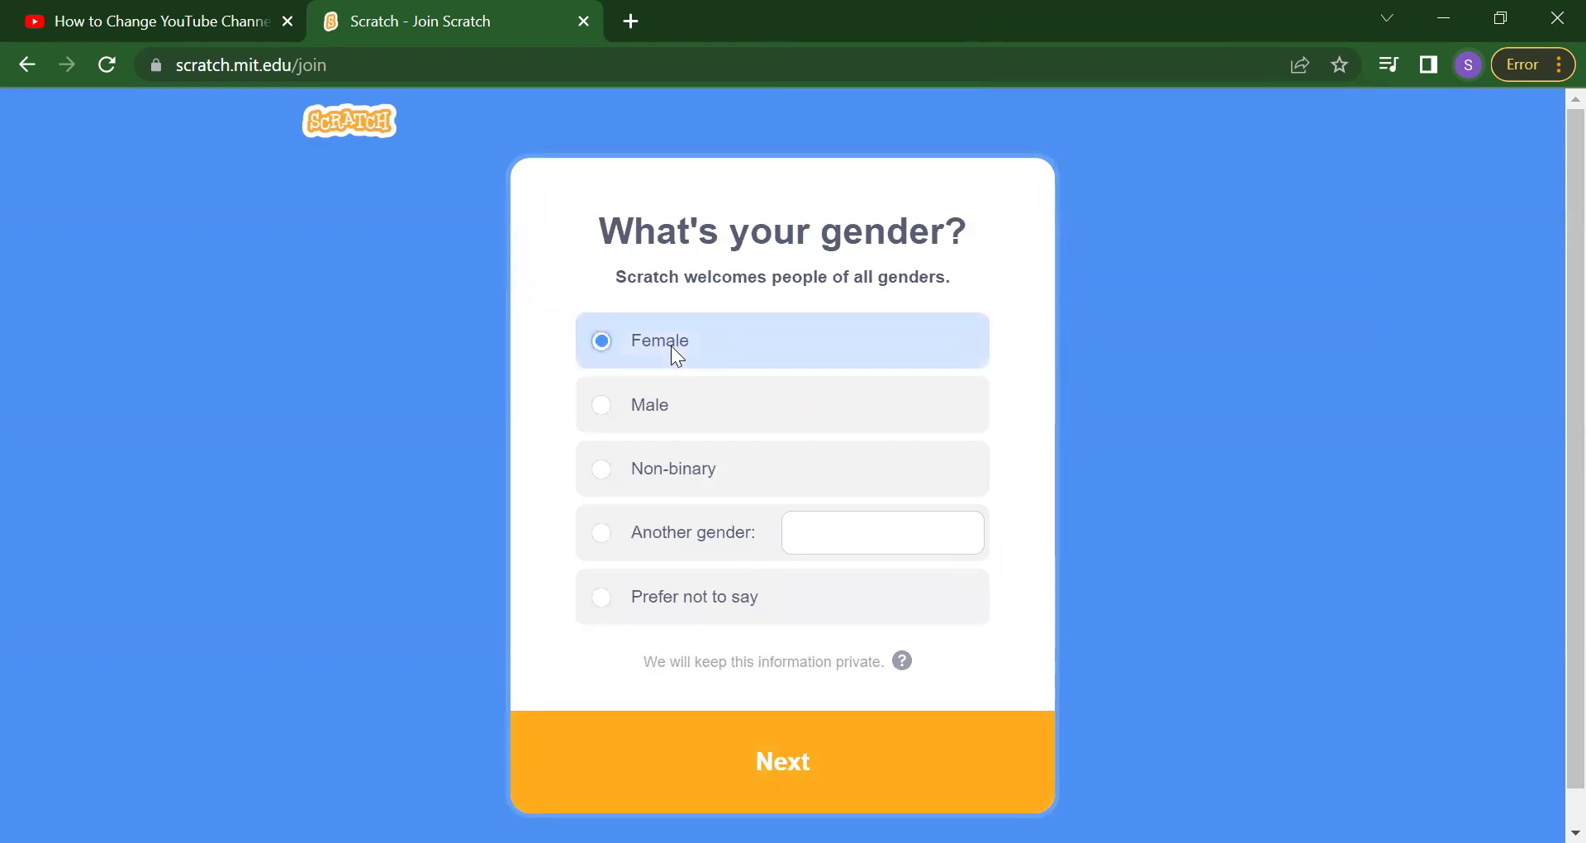
pyautogui.click(783, 761)
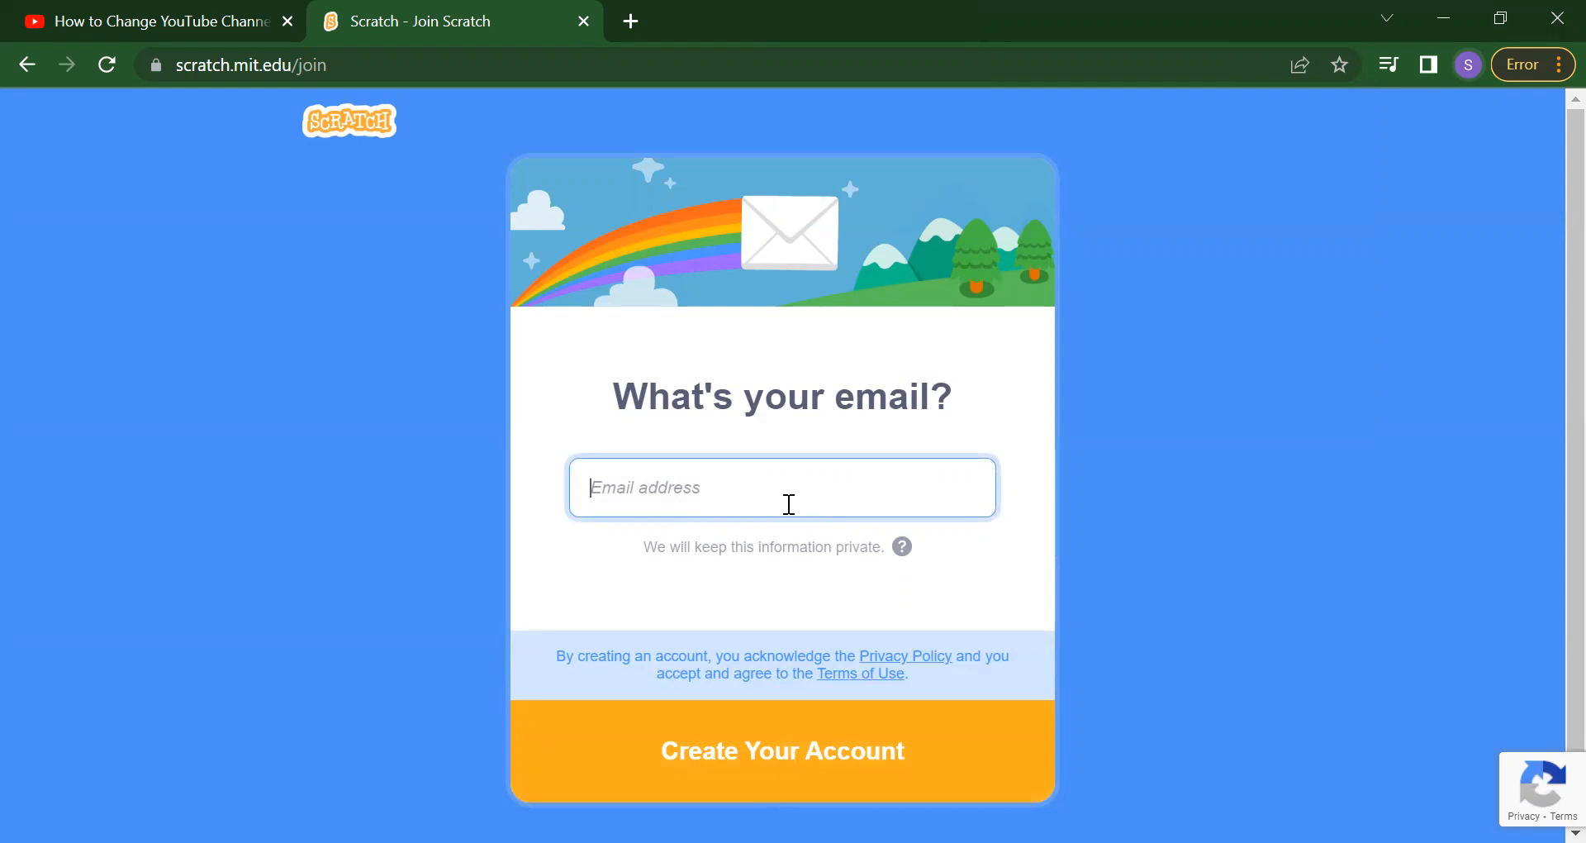
pyautogui.write('co')
pyautogui.write('de')
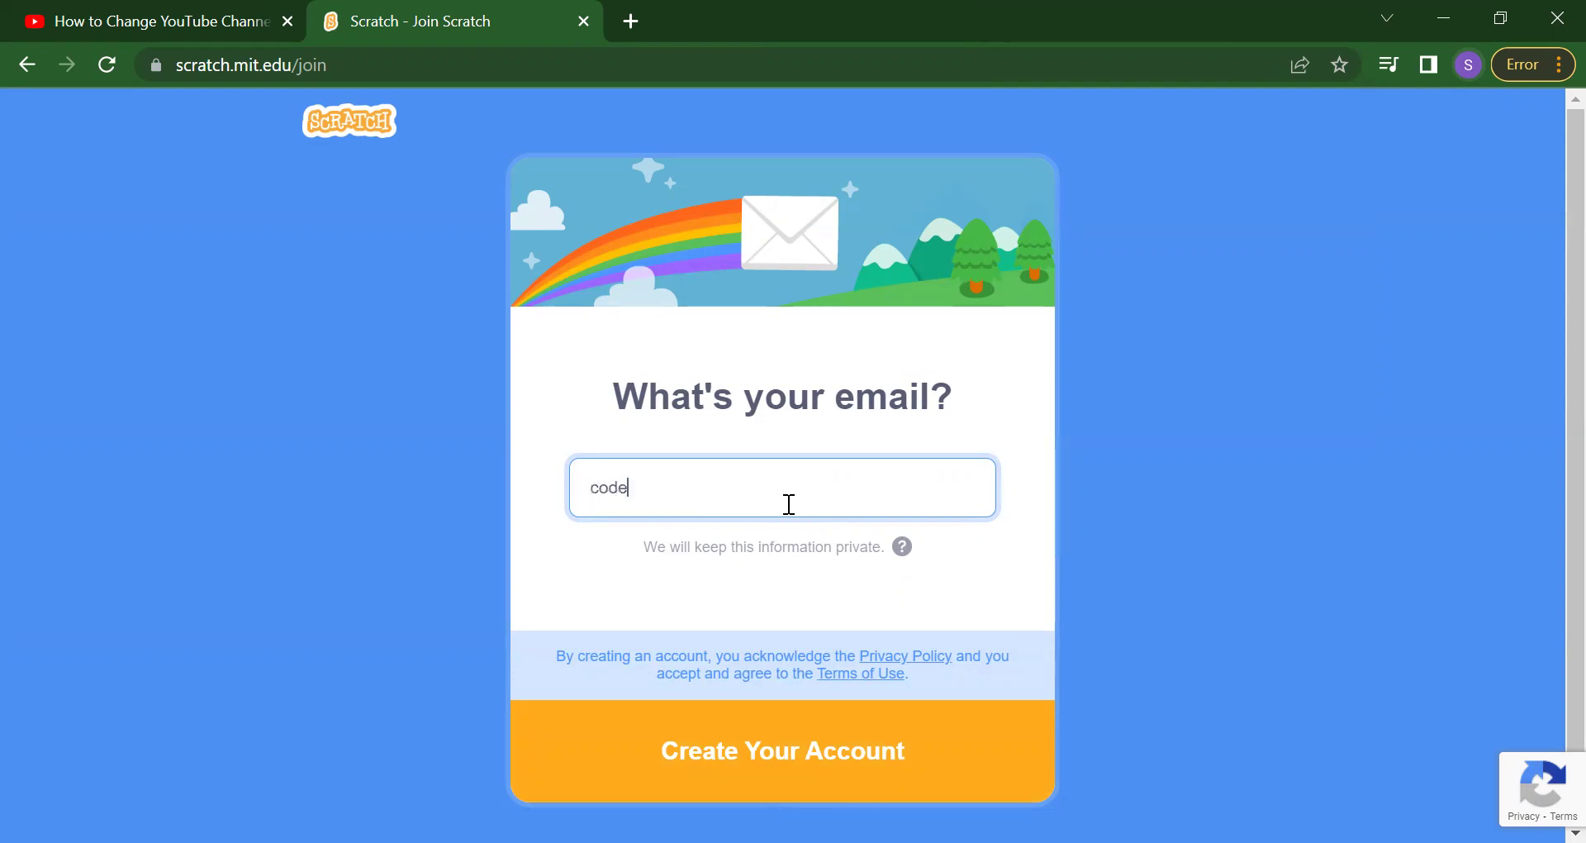
# Step: Enter the email address, fixing the first attempt, and create the codeforlids account
pyautogui.press('BackSpace')
pyautogui.press('BackSpace')
pyautogui.press('BackSpace')
pyautogui.press('BackSpace')
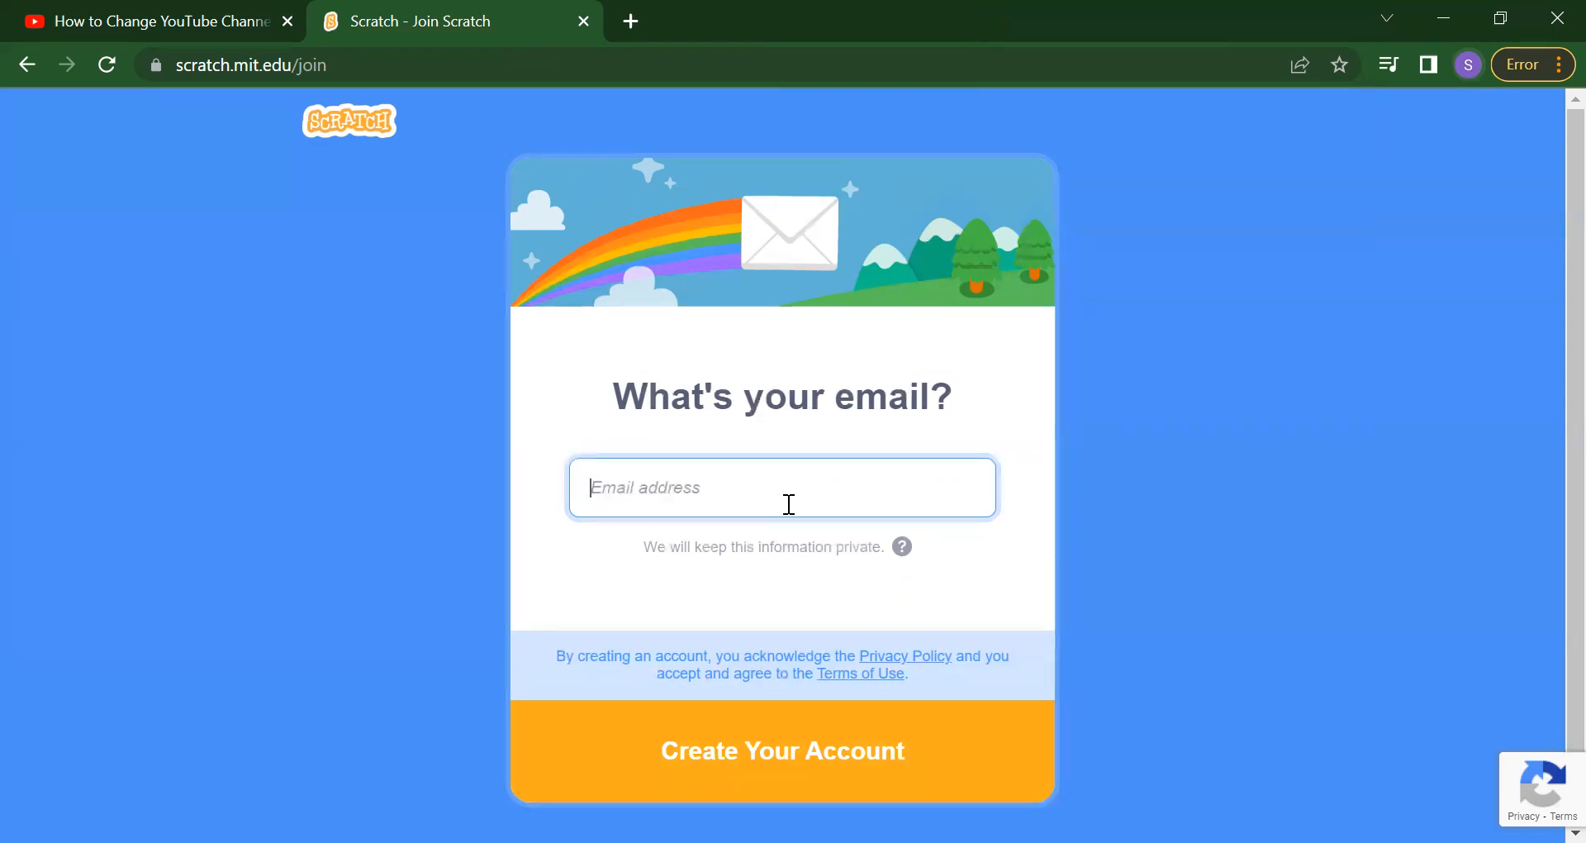
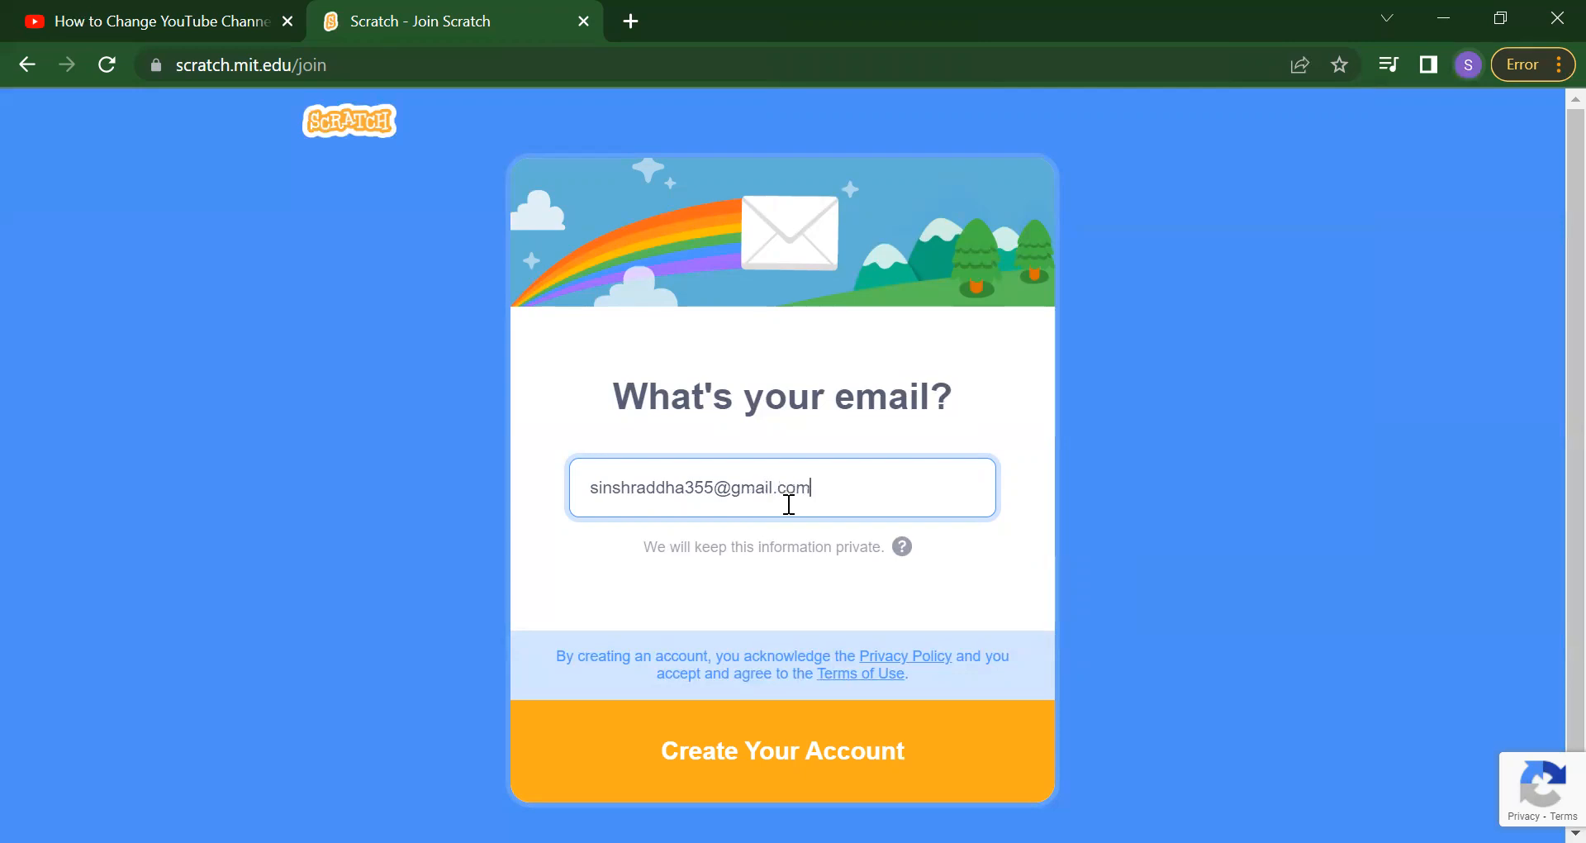
pyautogui.click(792, 754)
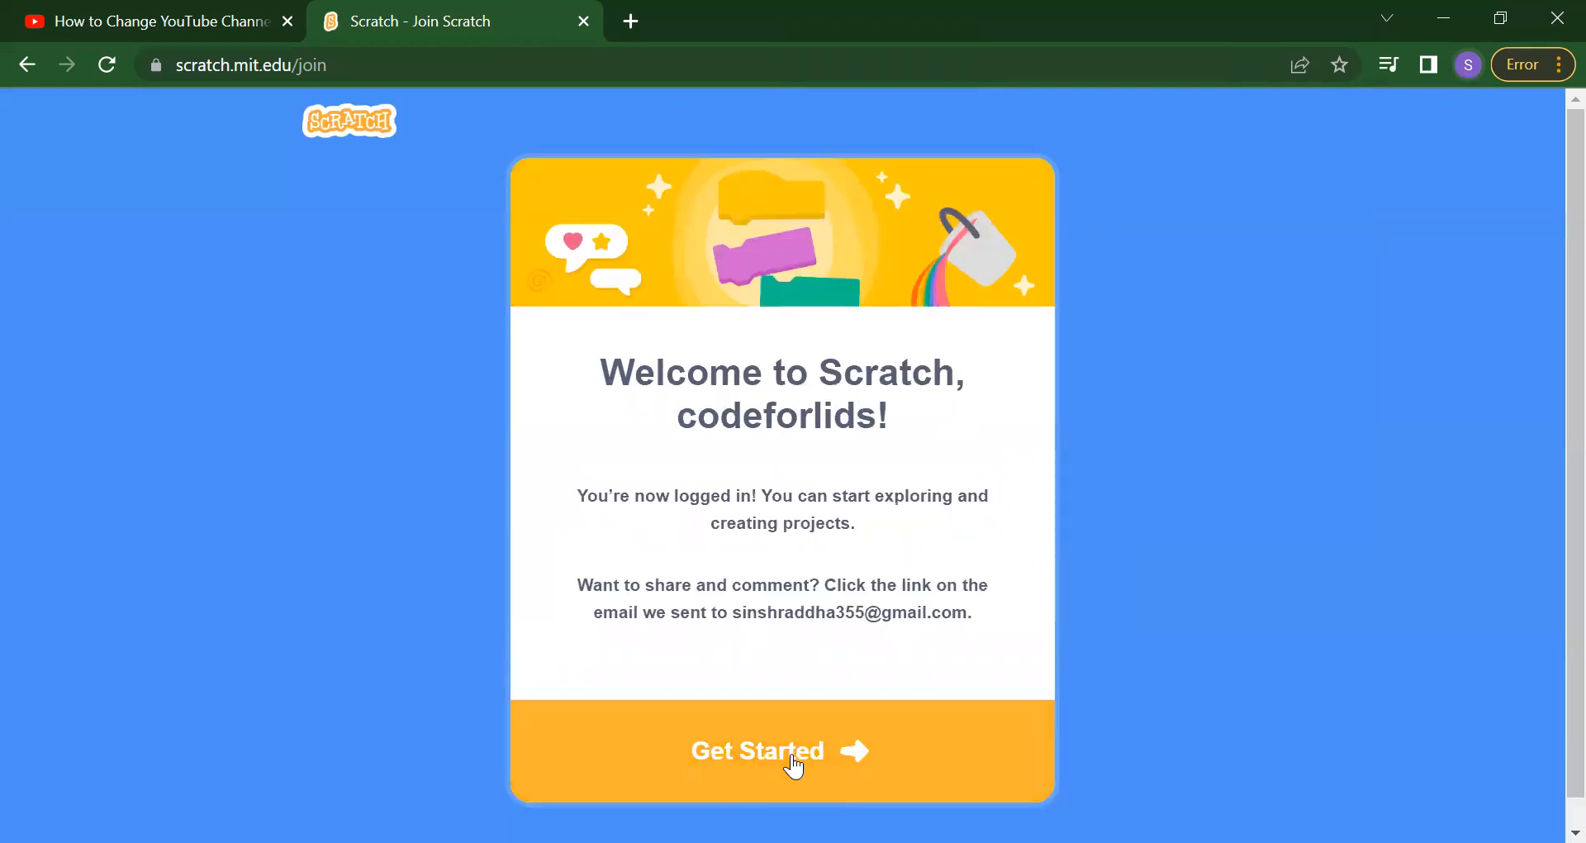
# Step: Leave the welcome screen via Get Started and open the codeforlids account menu
pyautogui.click(793, 759)
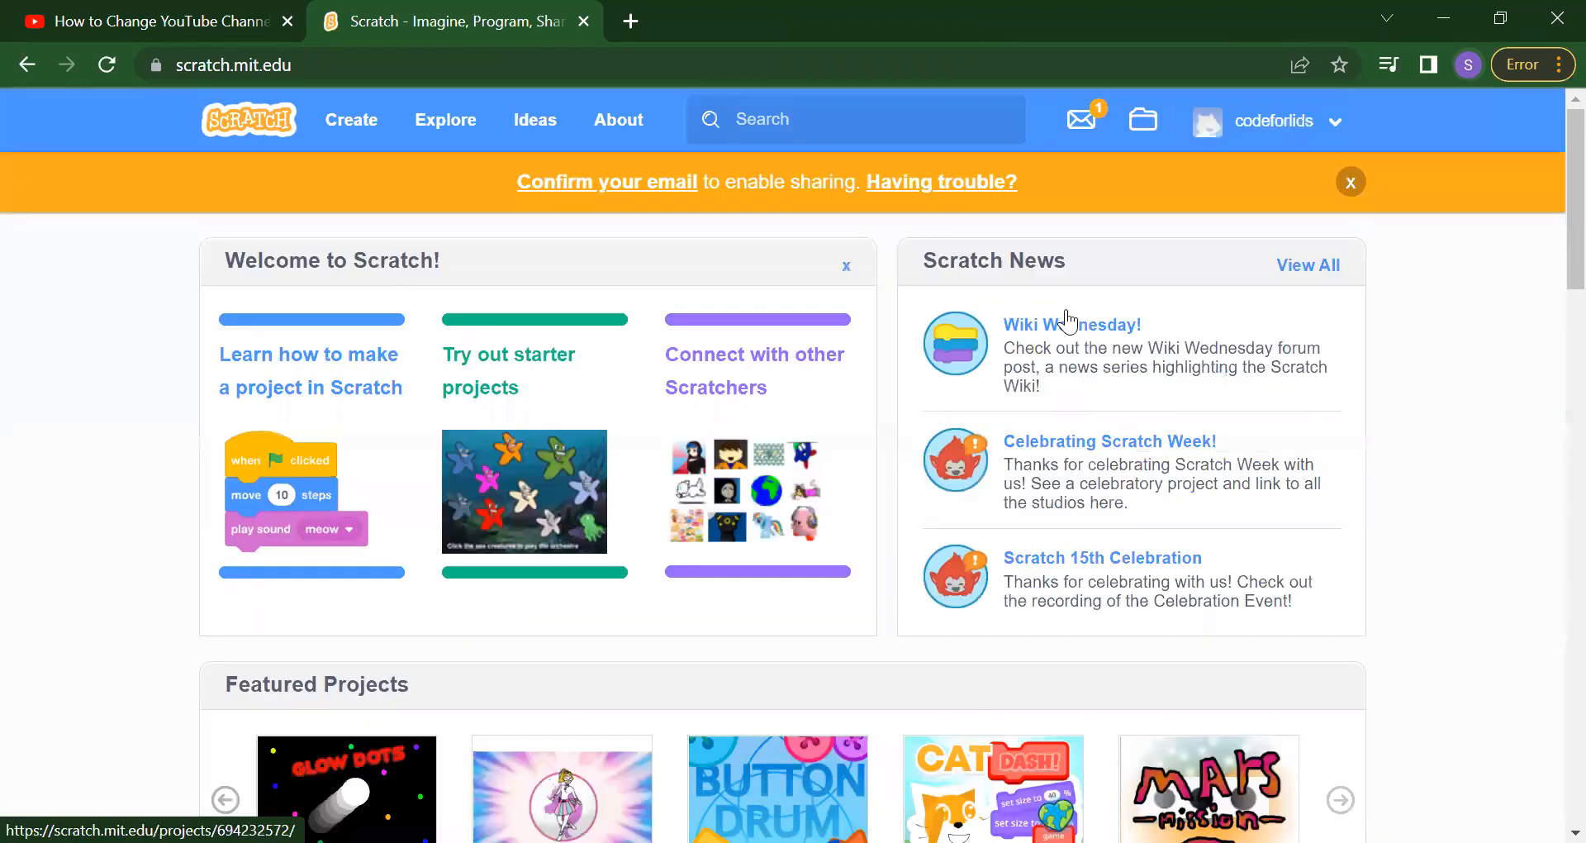
pyautogui.click(1240, 125)
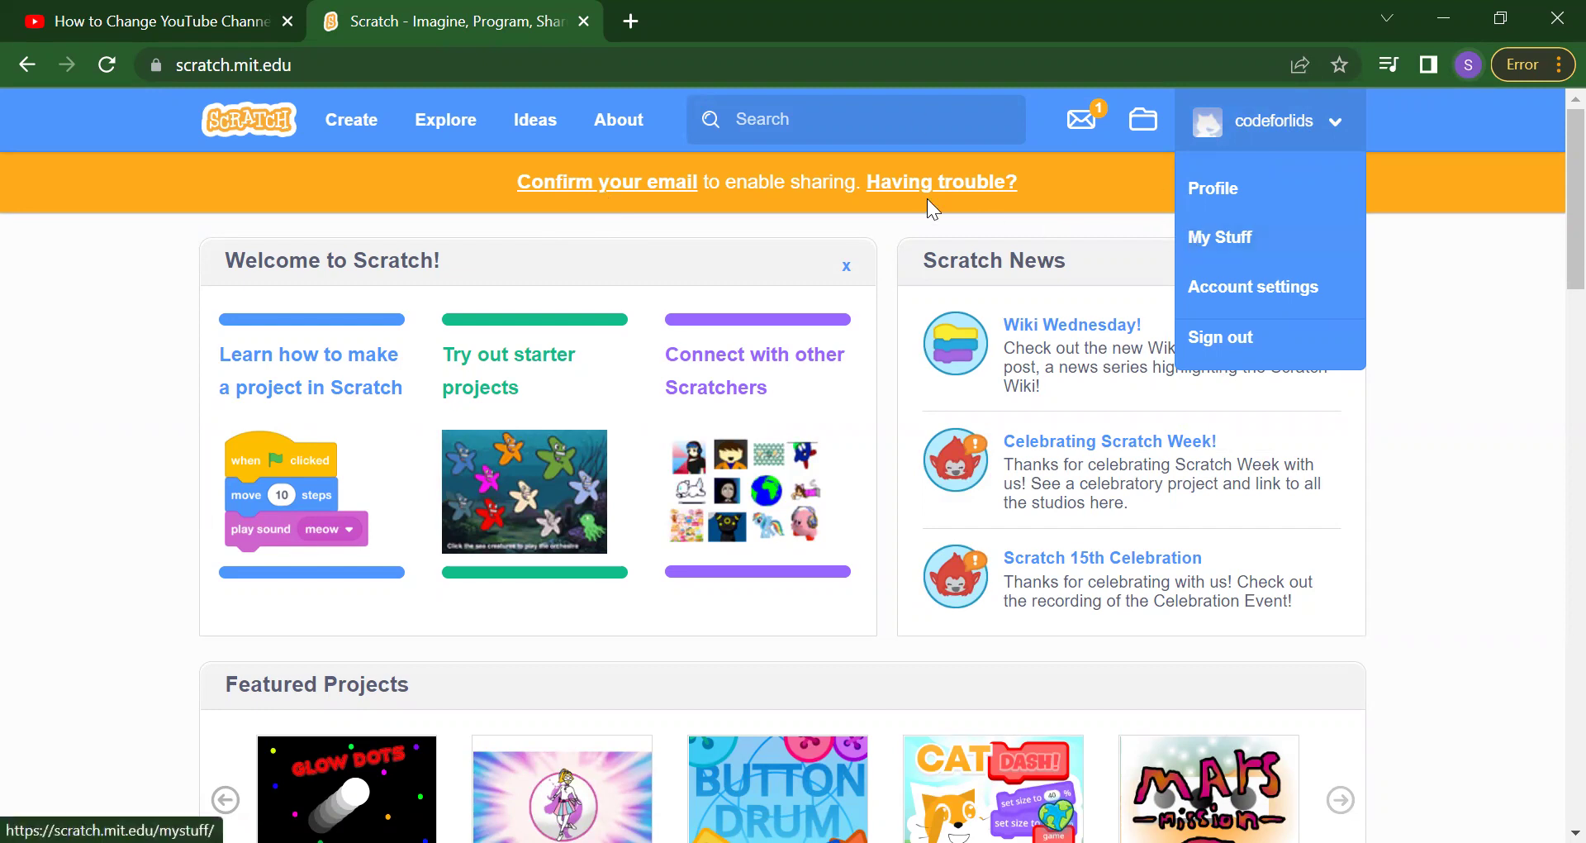
# Step: Reopen the account menu and go to My Stuff, which lists zero projects
pyautogui.click(1467, 311)
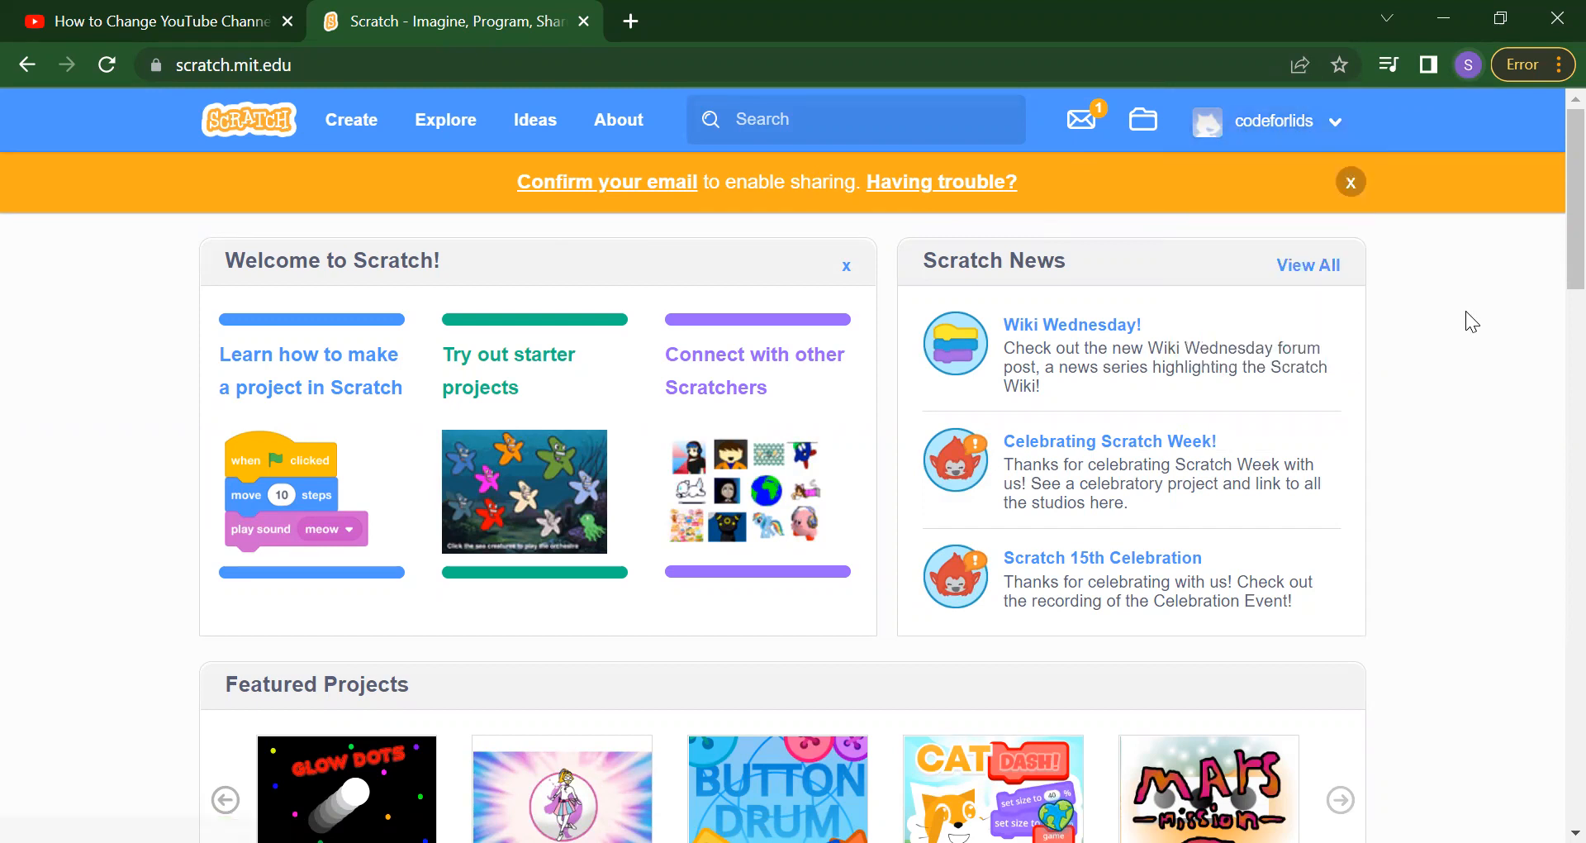
pyautogui.click(1252, 126)
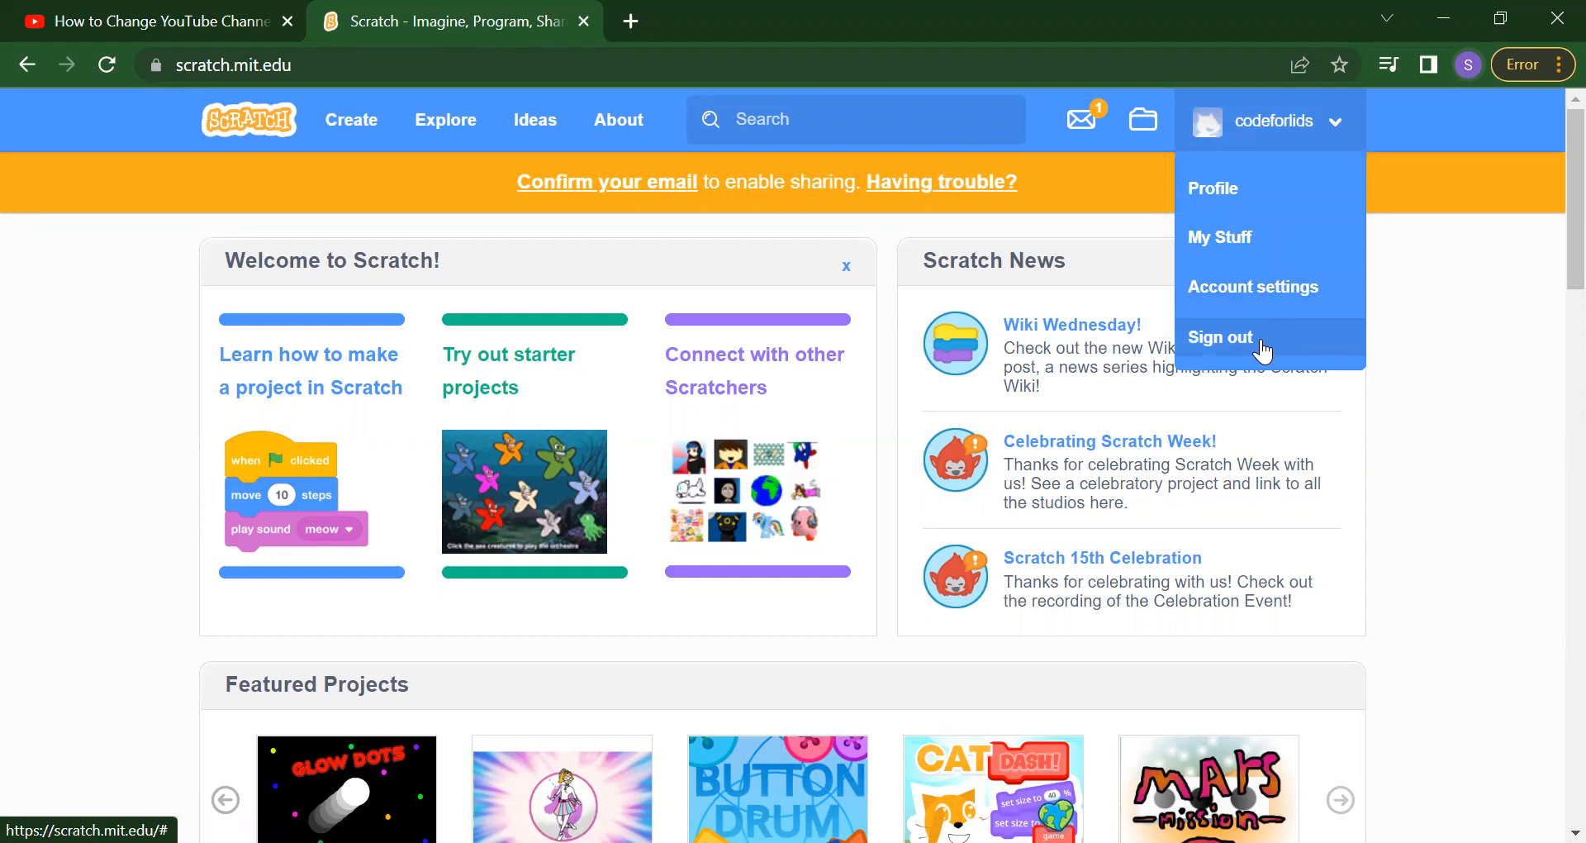
pyautogui.click(1222, 237)
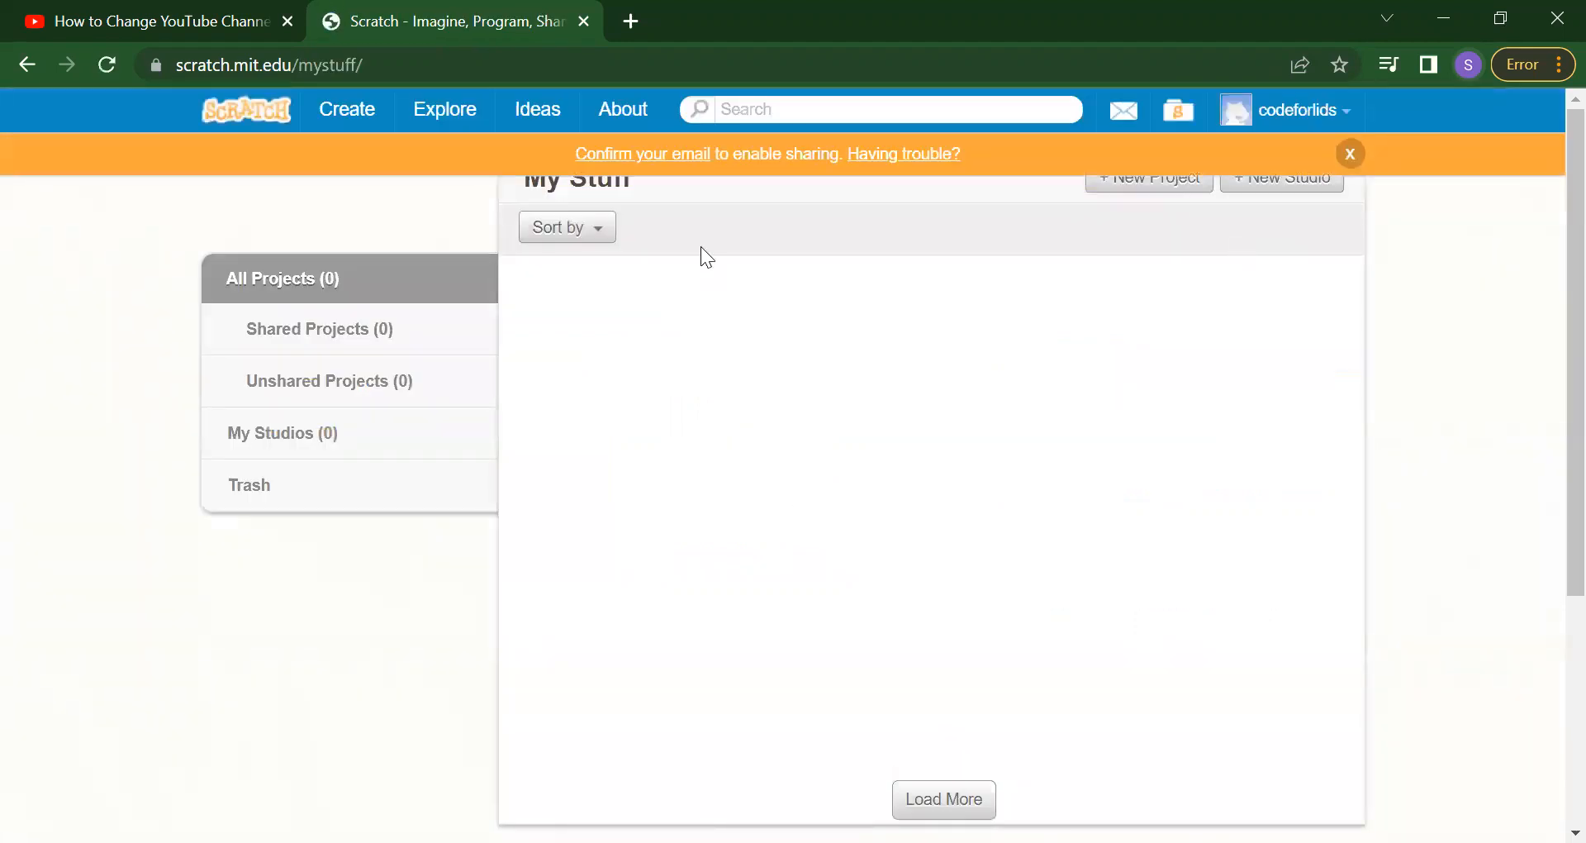